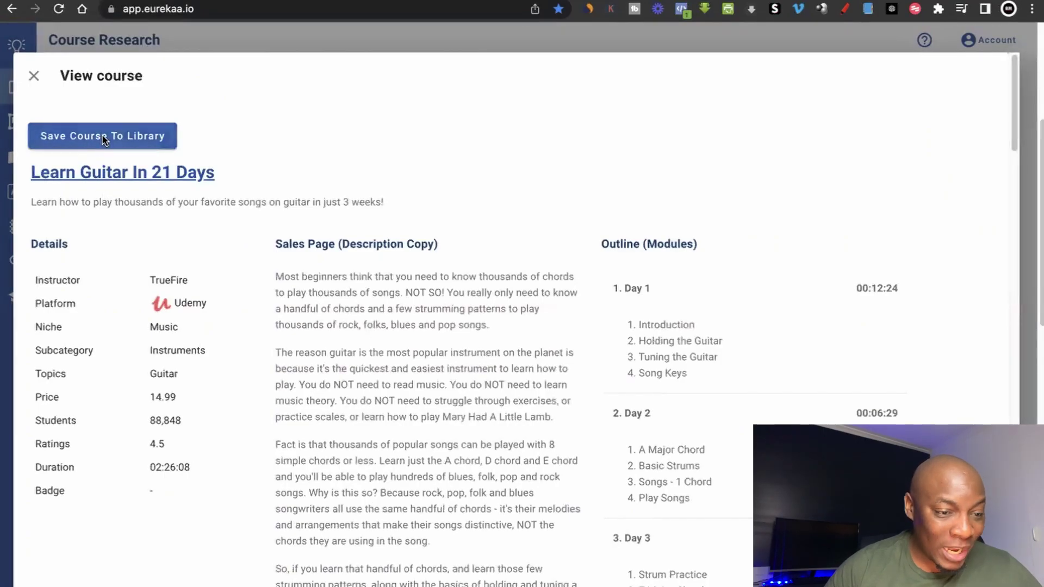
- Save the Learn Guitar In 21 Days course to the library, and review its course content on its Udemy page
left_click(104, 140)
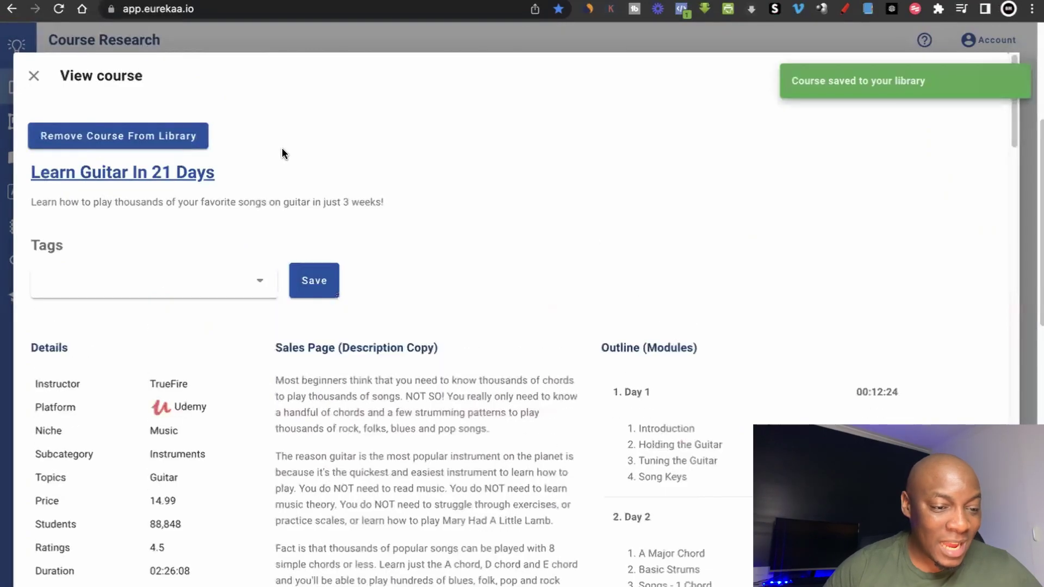
left_click(93, 178)
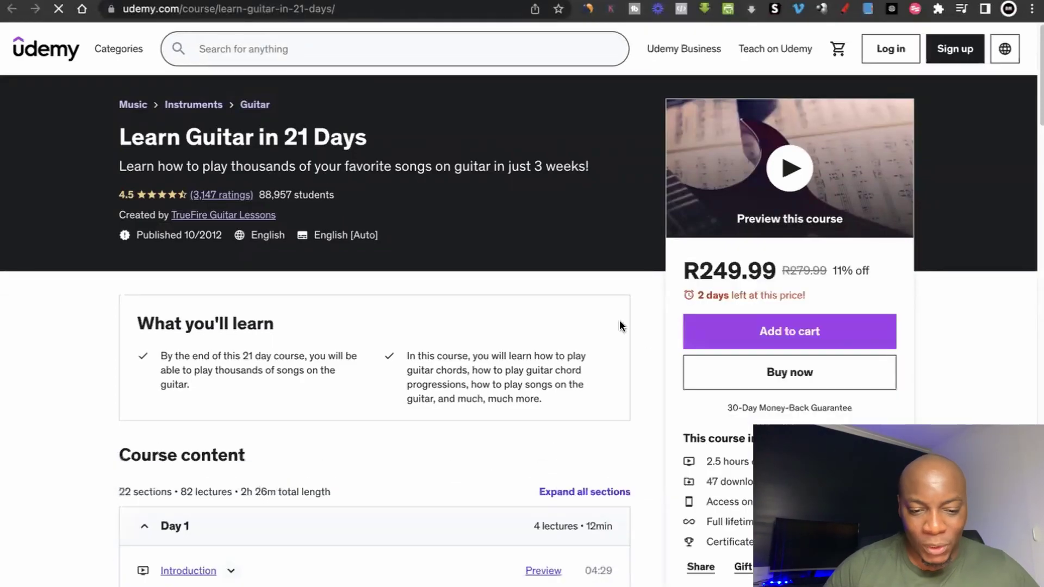
scroll(644, 332, "down", 2)
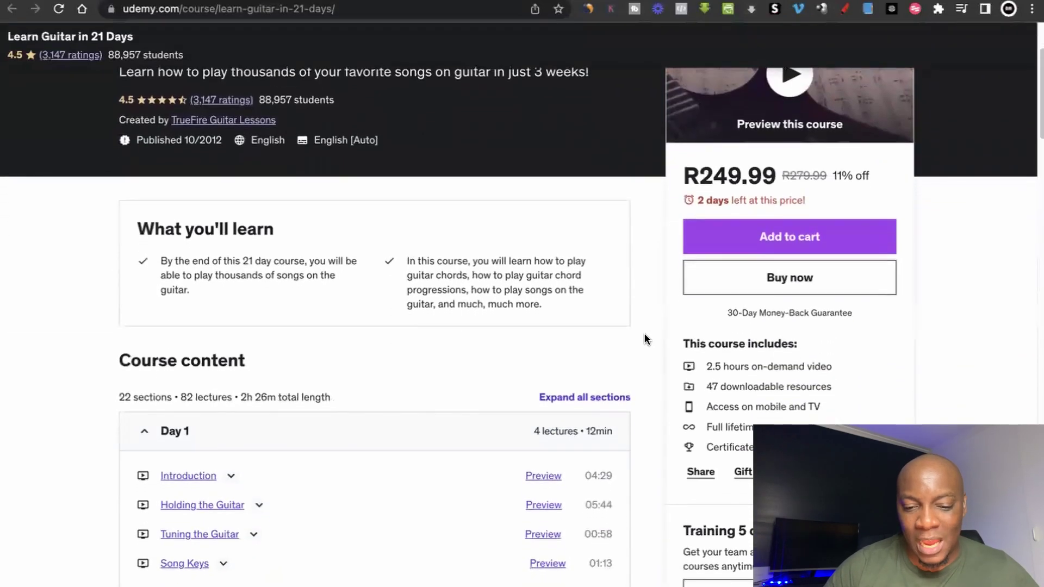
scroll(645, 335, "down", 5)
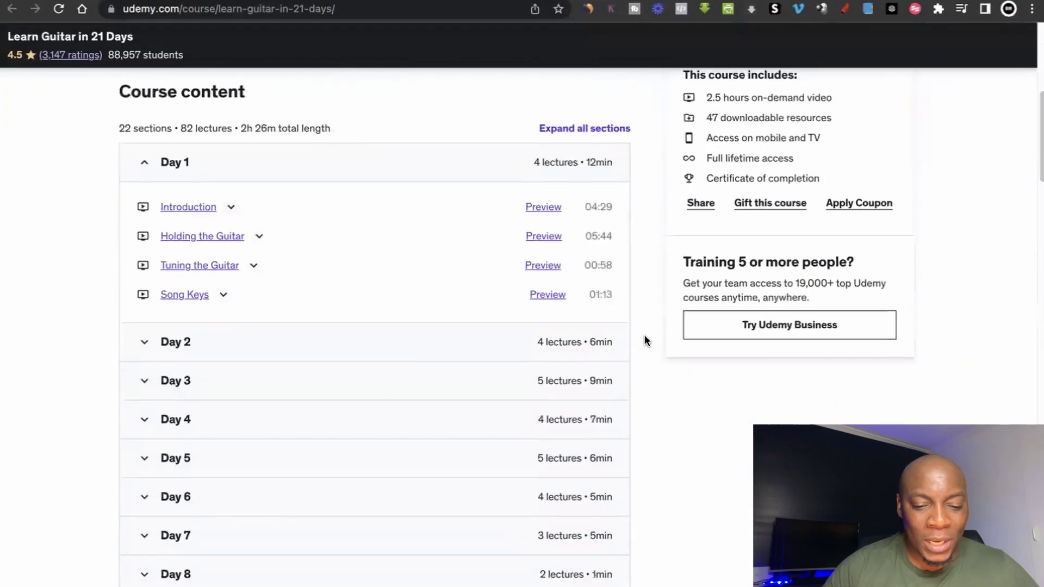
scroll(644, 341, "down", 2)
scroll(644, 341, "up", 3)
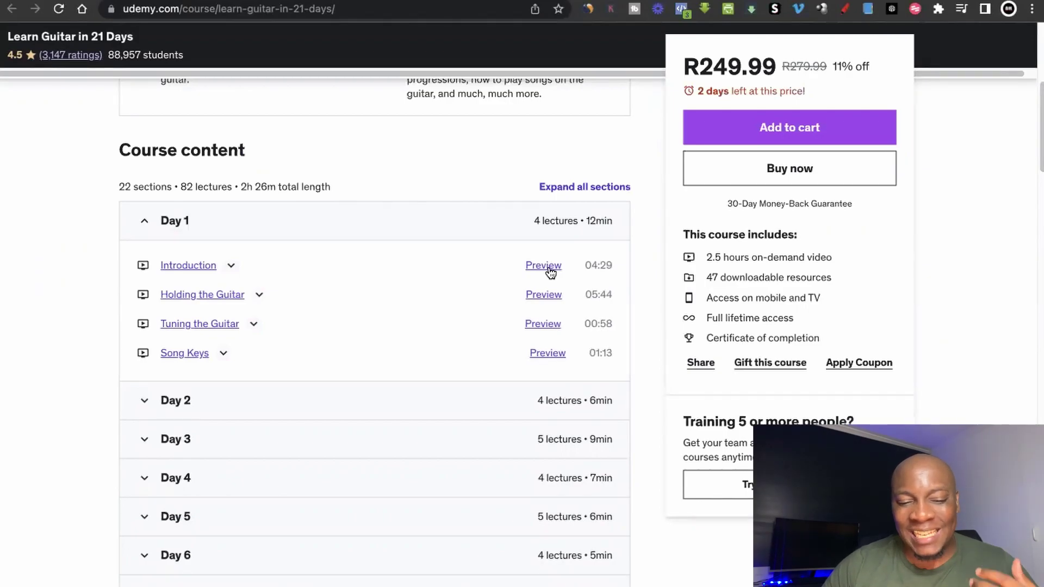
key("ctrl+shift+Tab")
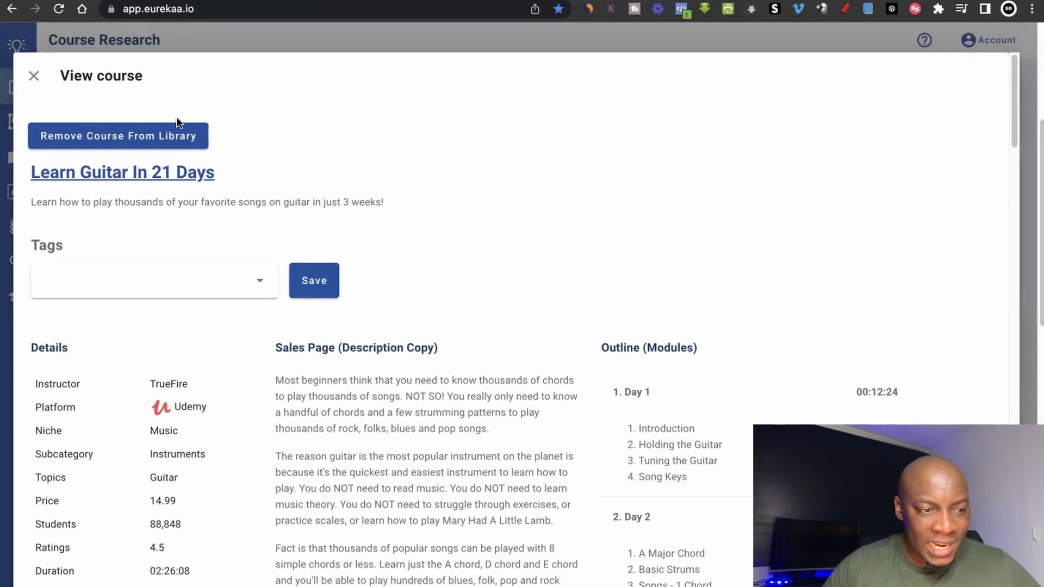
left_click(34, 77)
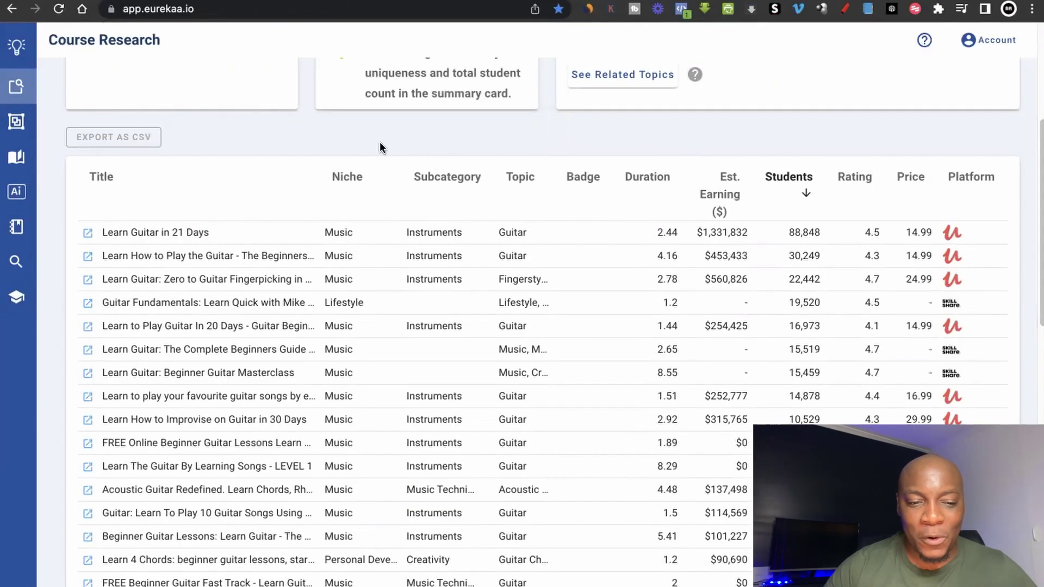
- Review the Niche and Platform filter options offered for the "learn" "guitar" course search
scroll(379, 142, "up", 5)
left_click(668, 116)
left_click(529, 148)
left_click(523, 131)
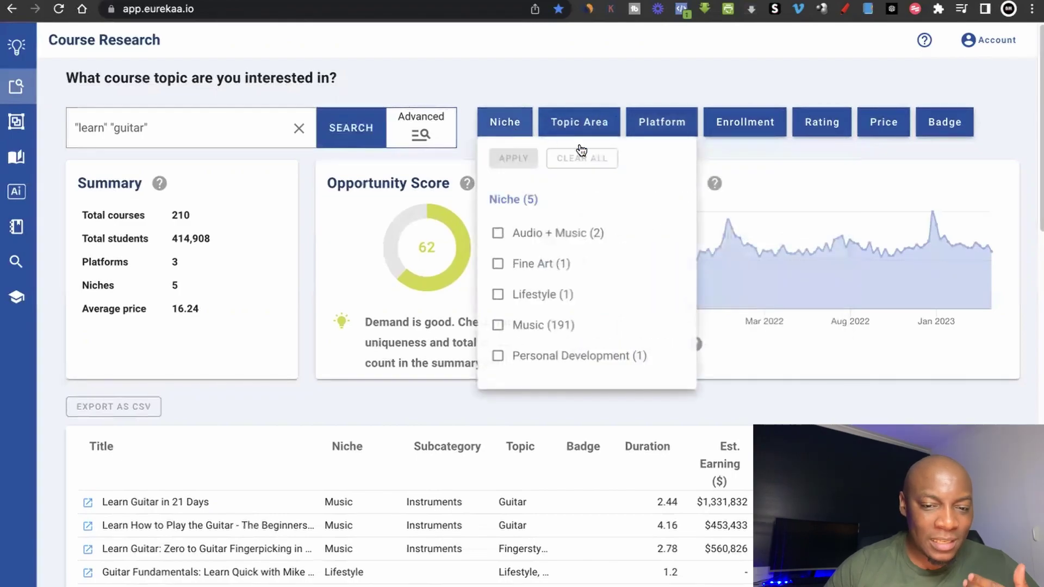
left_click(632, 130)
left_click(674, 137)
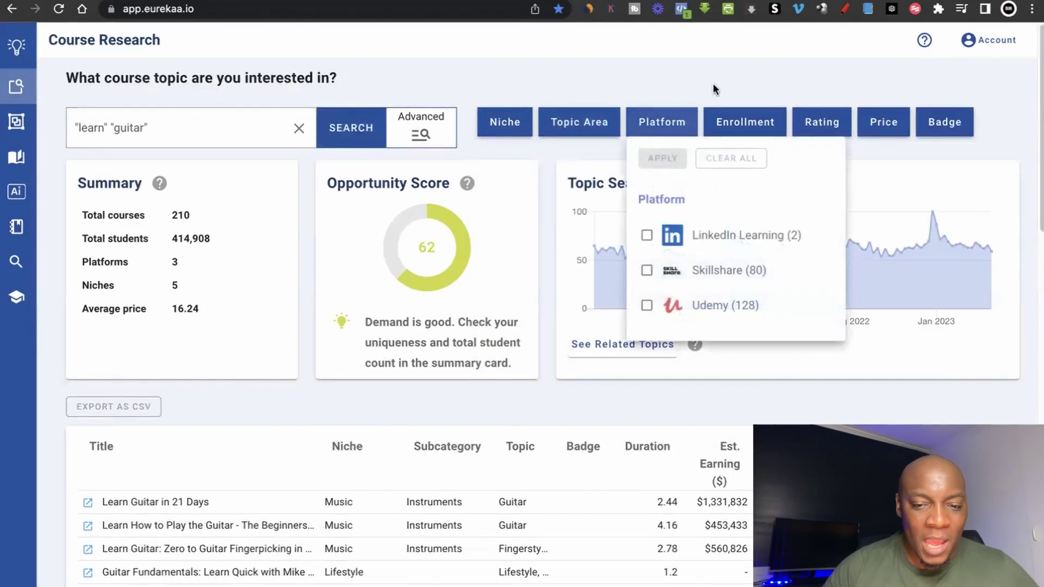
left_click(748, 75)
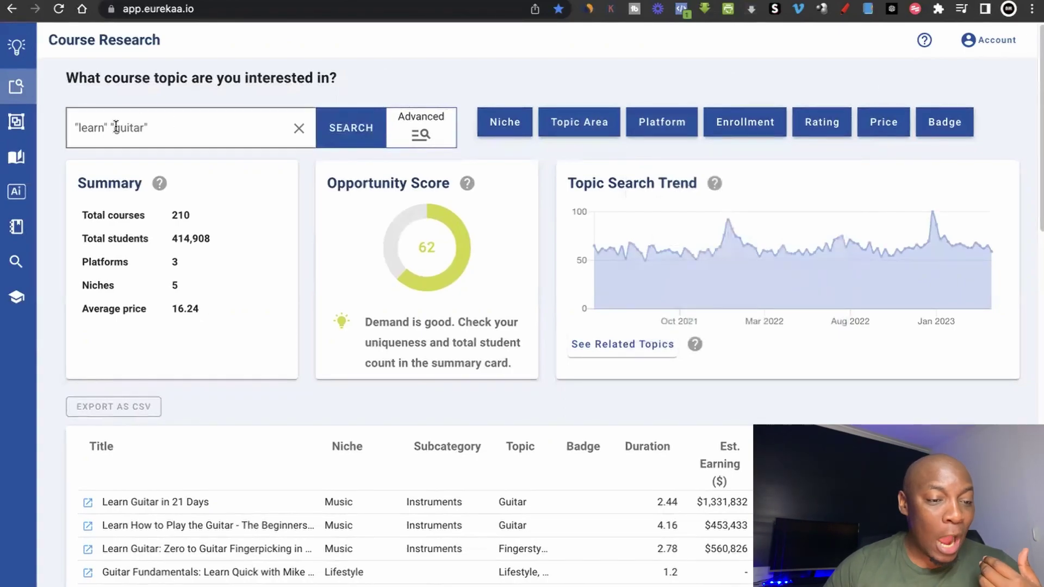
mouse_move(465, 195)
left_click(886, 123)
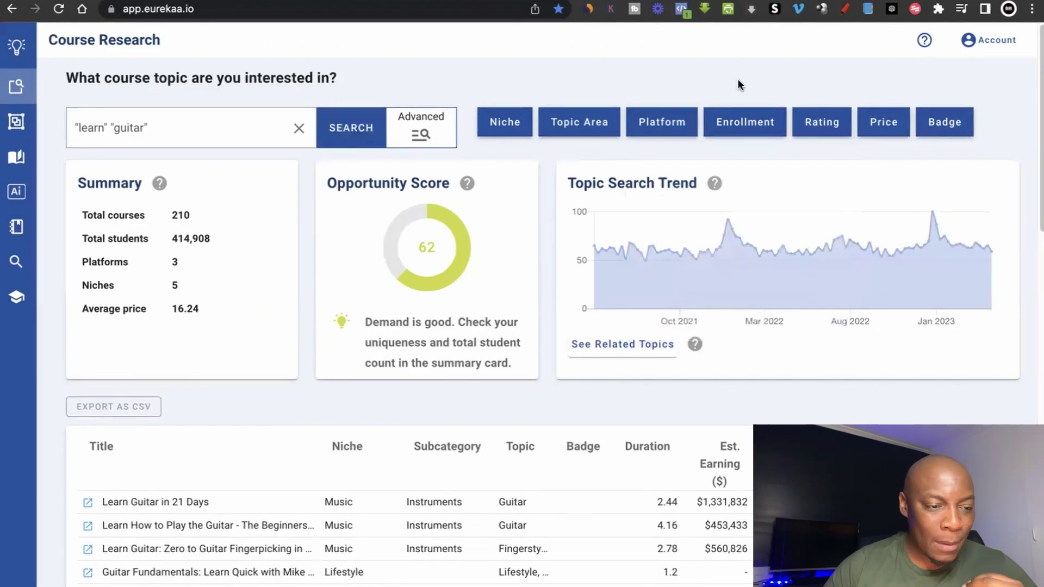
- Load the LinkedIn Learning courses in Platform Research and look through the available categories
mouse_move(21, 129)
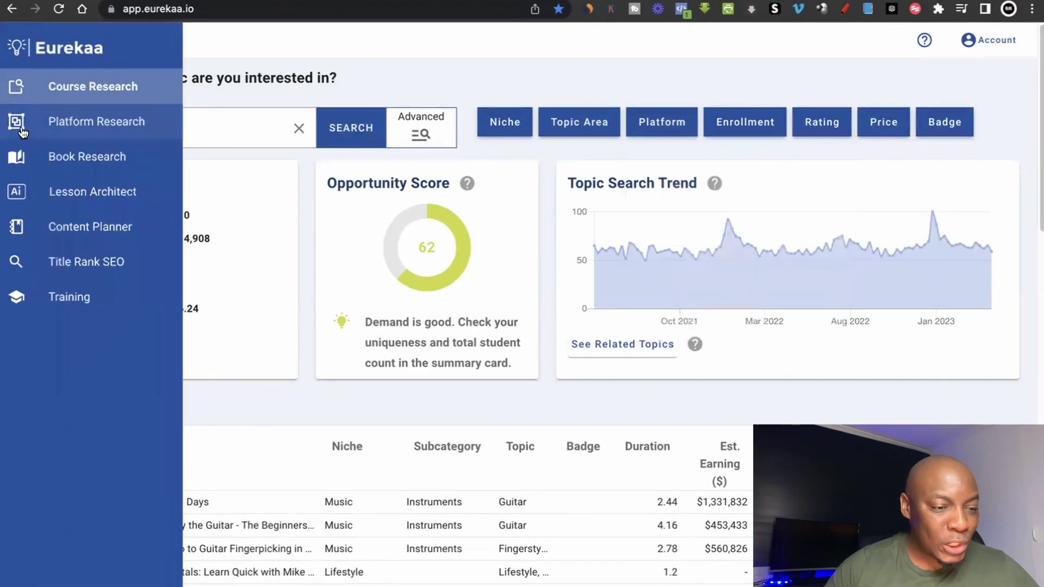
left_click(64, 125)
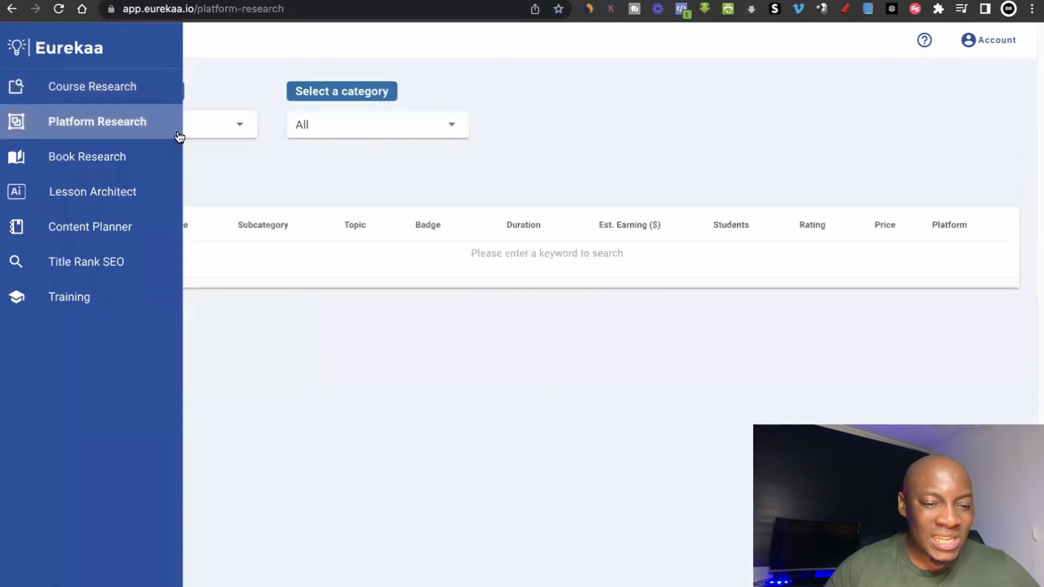
left_click(237, 133)
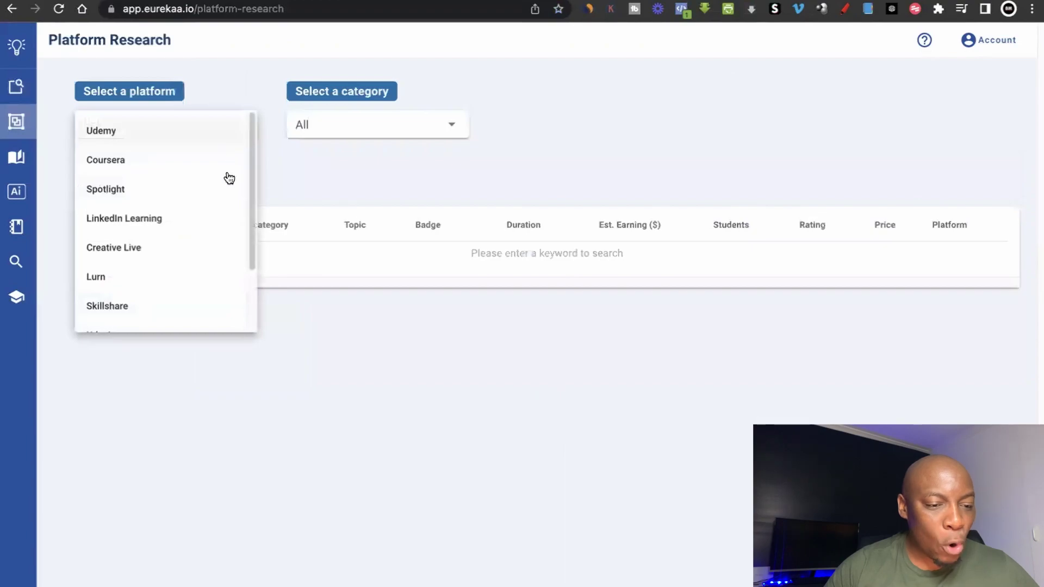
scroll(228, 188, "down", 3)
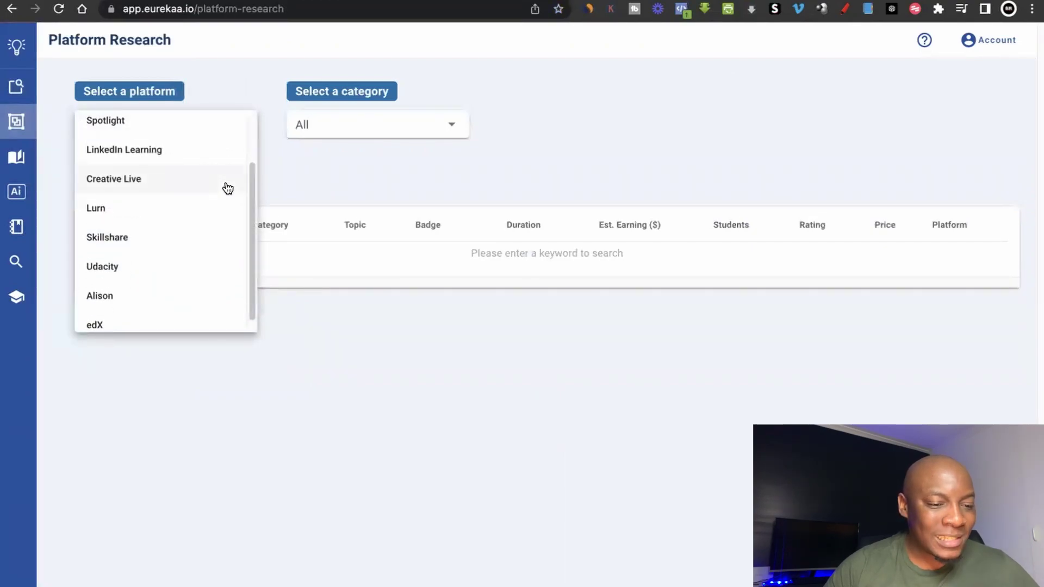
left_click(188, 152)
left_click(456, 127)
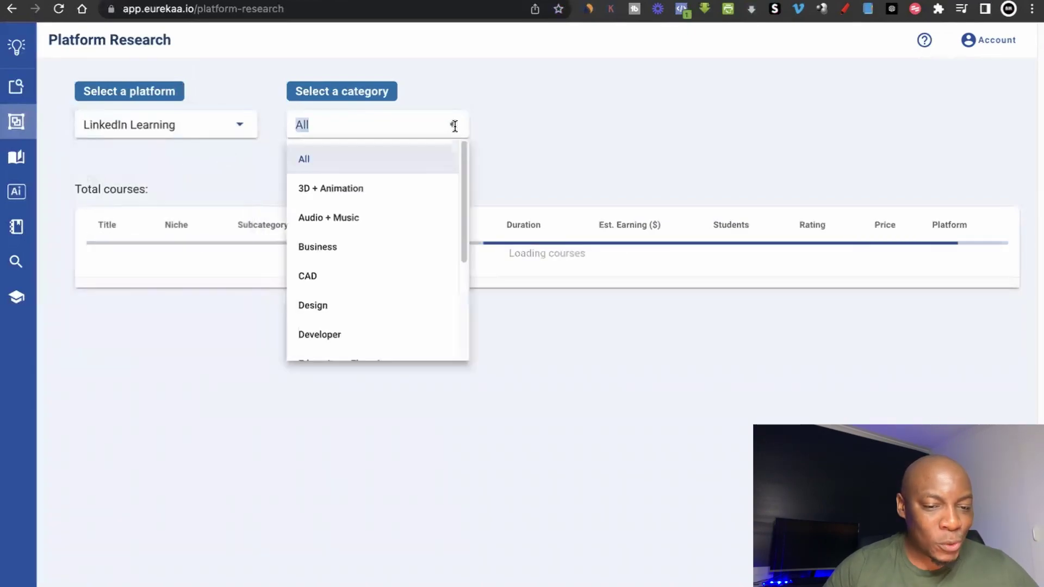
scroll(415, 267, "down", 3)
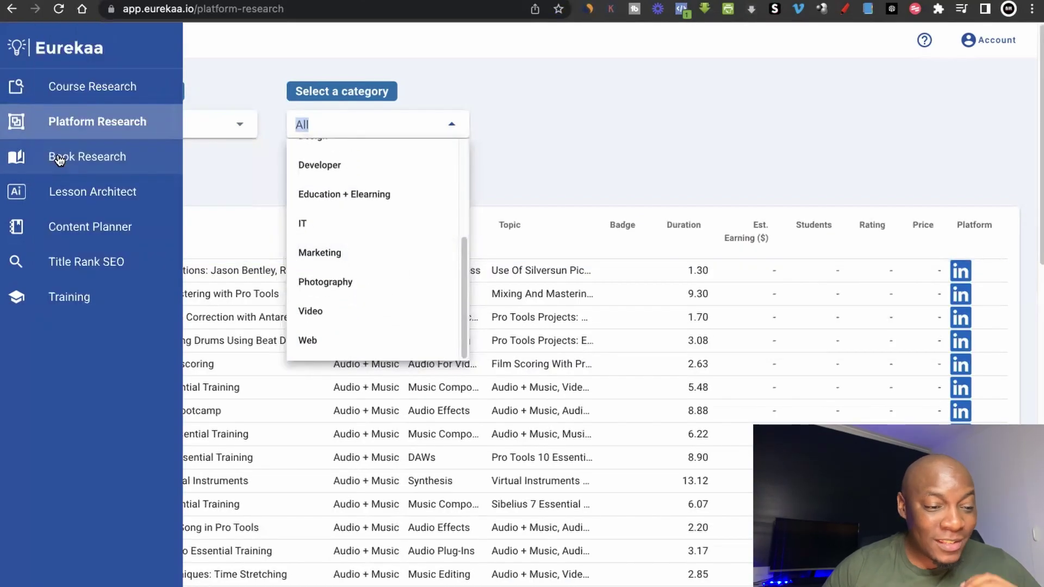
- Search Book Research for books on the topic "learn guitar"
left_click(59, 159)
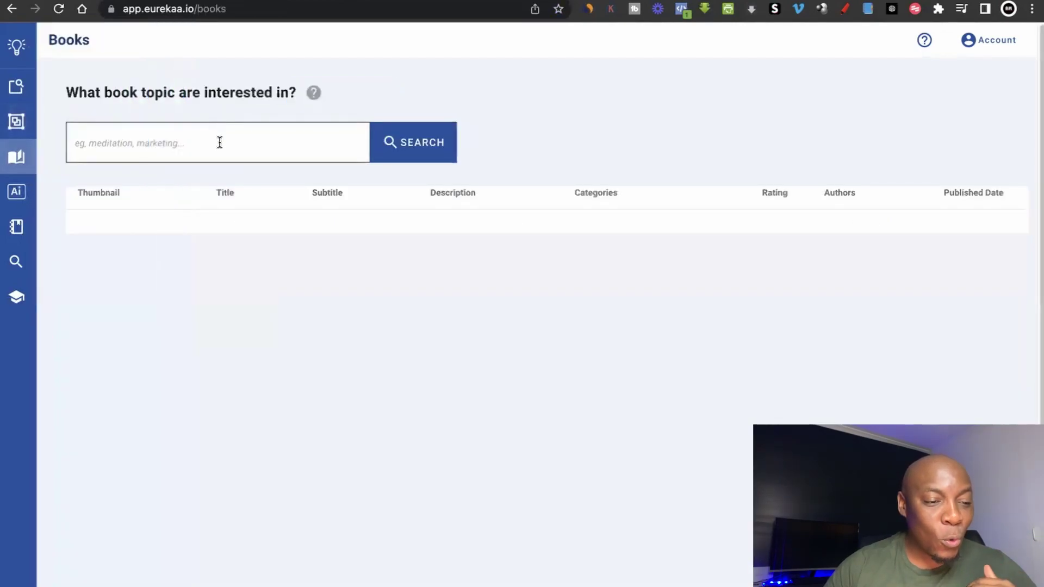
left_click(219, 143)
type("l")
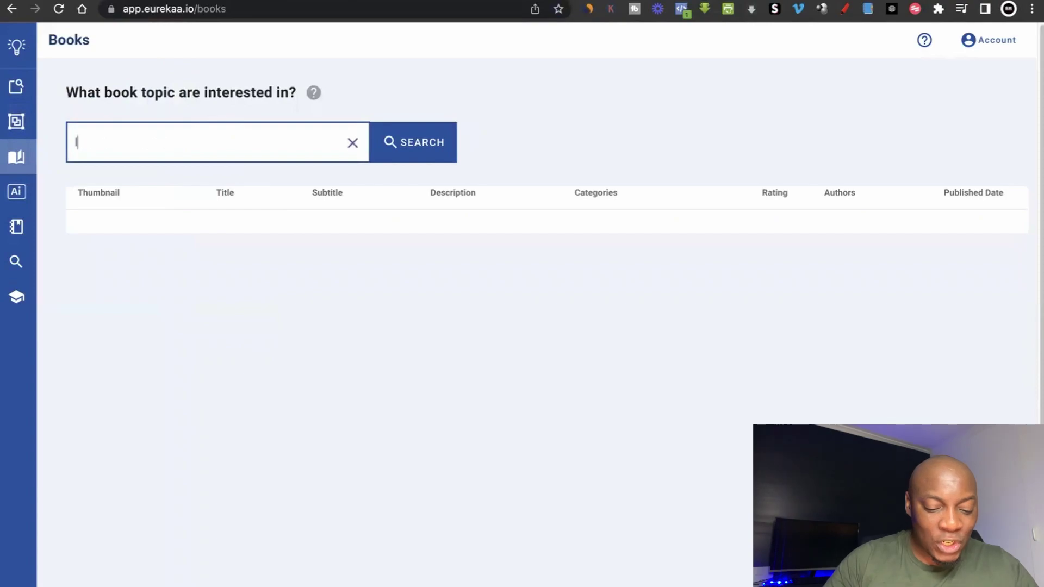
type("earn guitar")
left_click(413, 143)
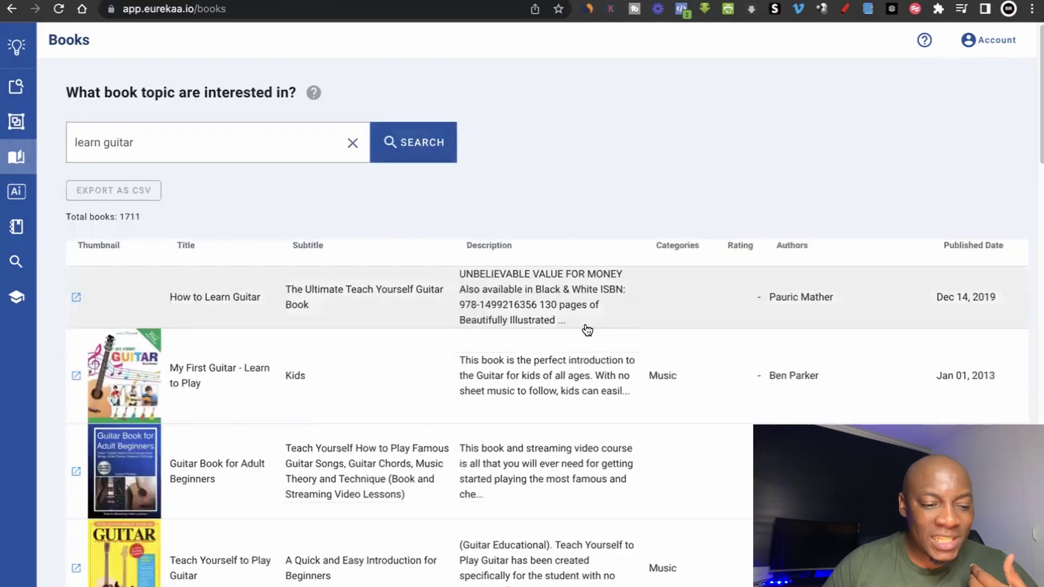
- Open the details of the book Learn Guitar - From Beginner to Pro and read its description
scroll(587, 330, "down", 5)
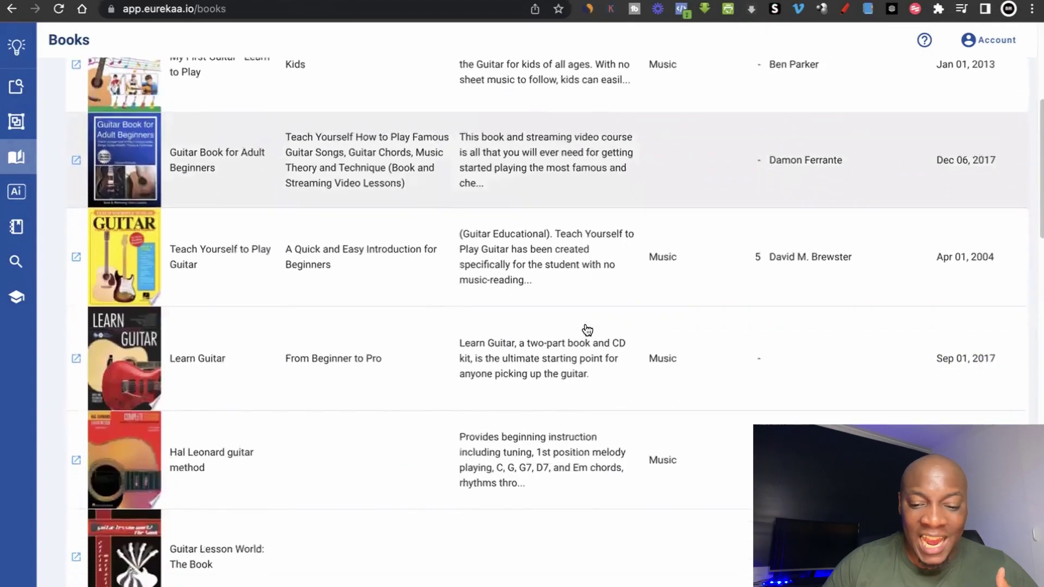
scroll(588, 330, "down", 1)
scroll(588, 331, "down", 1)
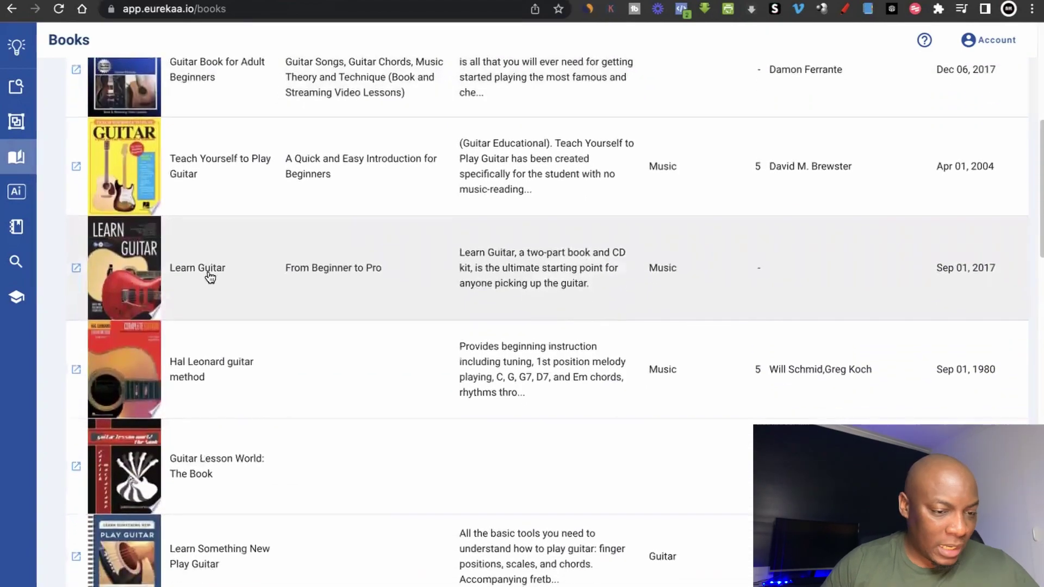
left_click(126, 277)
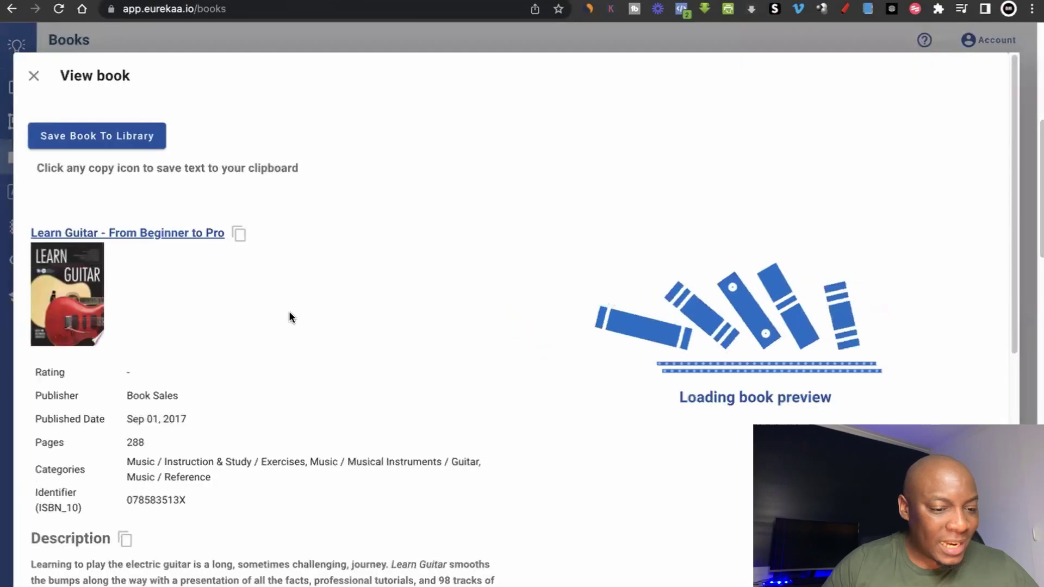
scroll(290, 318, "down", 6)
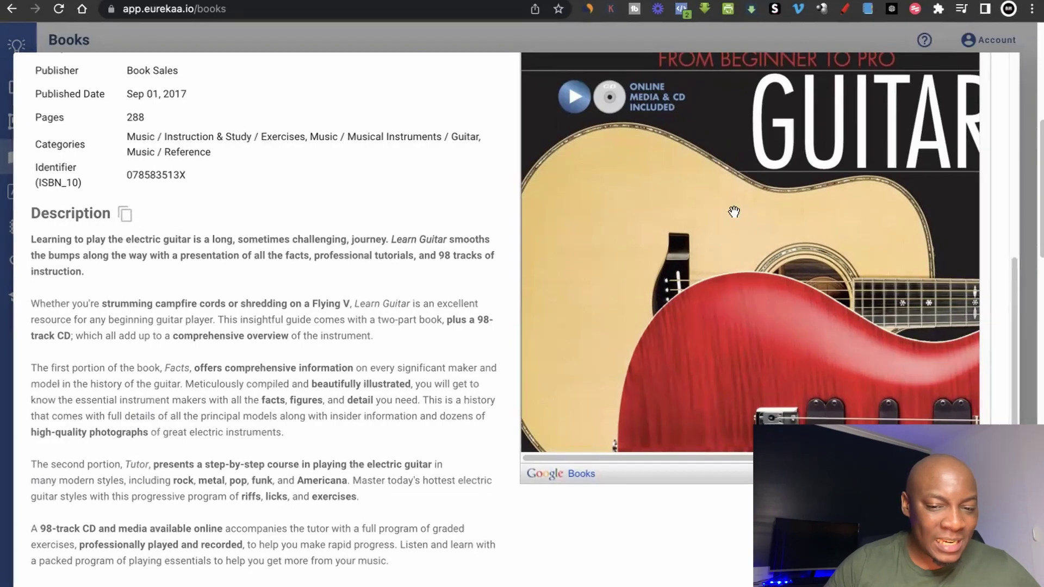
- Read through the book's preview from the cover to the table of contents and intro, and close the book view
scroll(868, 172, "up", 3)
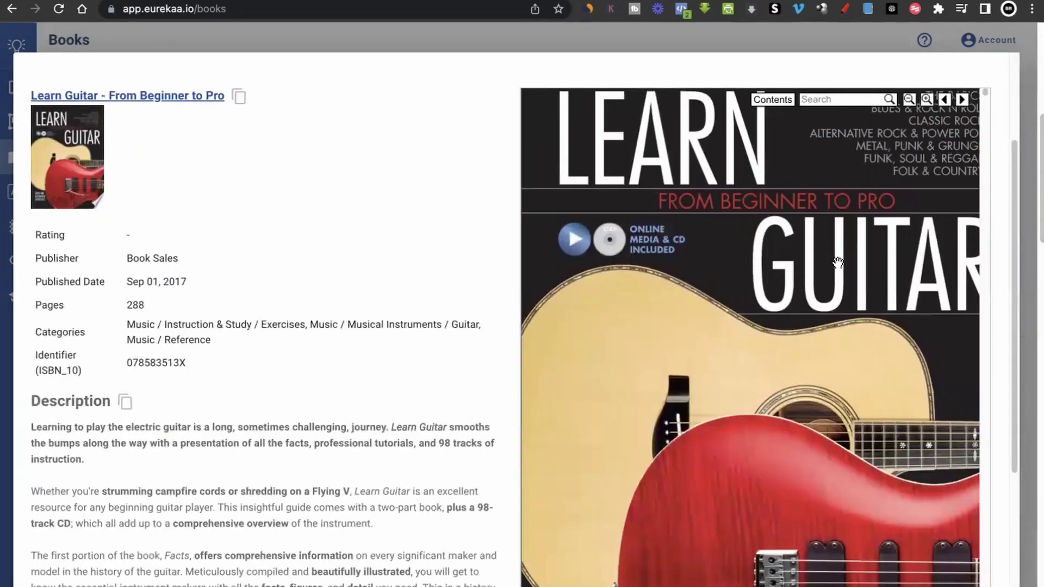
scroll(837, 262, "down", 8)
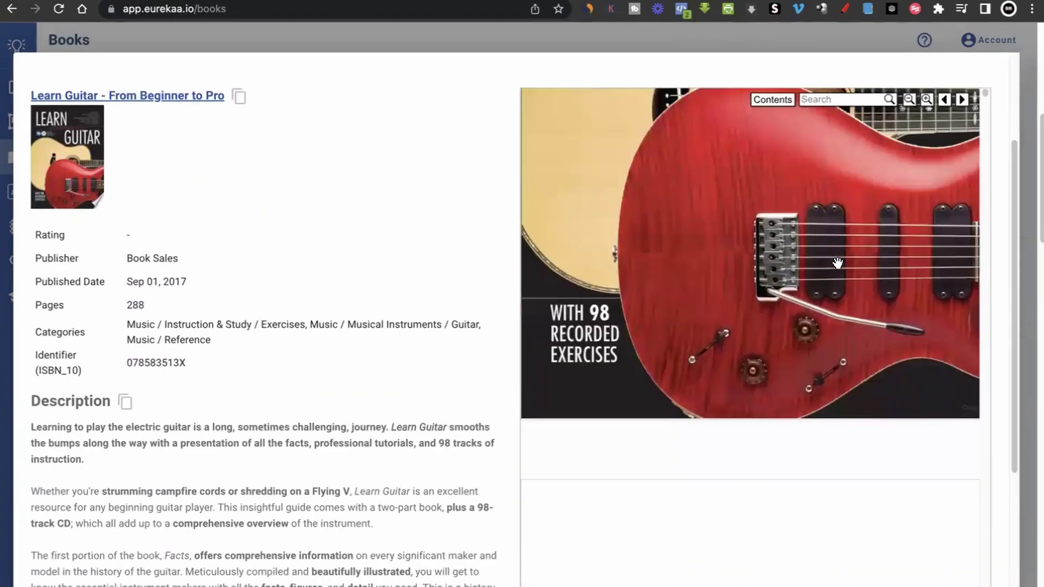
scroll(838, 263, "down", 10)
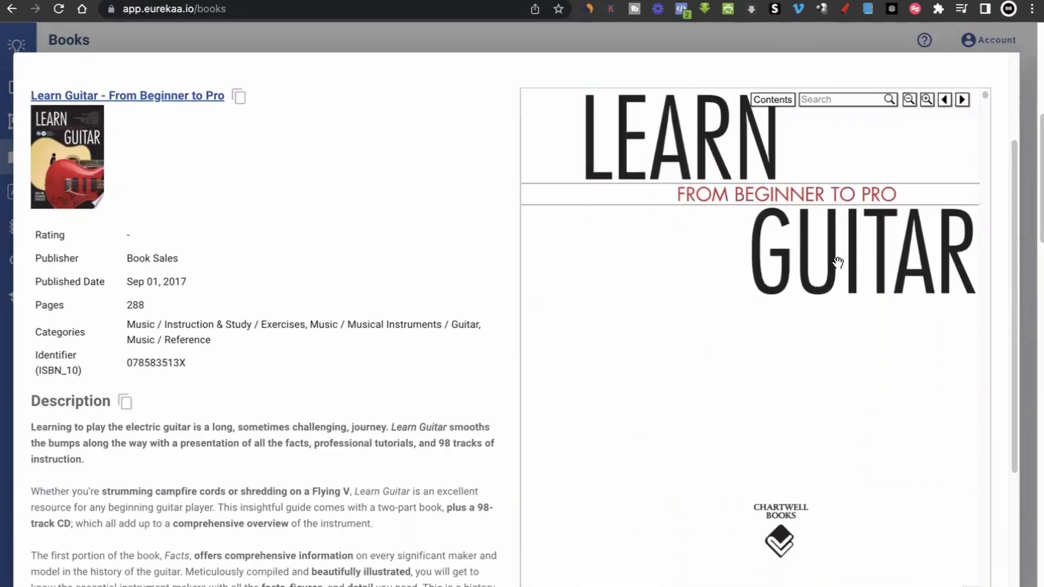
scroll(838, 263, "down", 12)
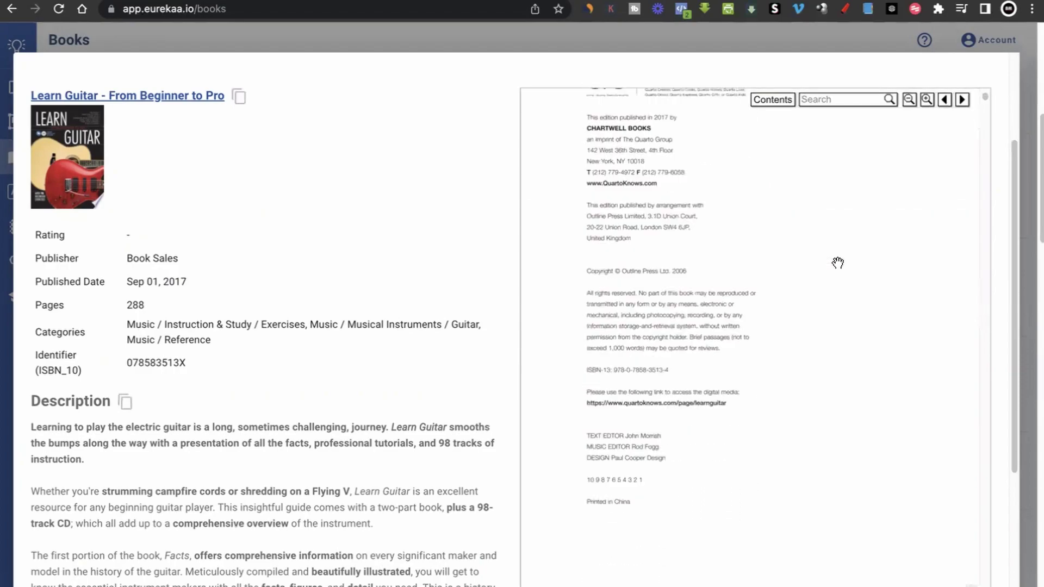
scroll(838, 263, "down", 9)
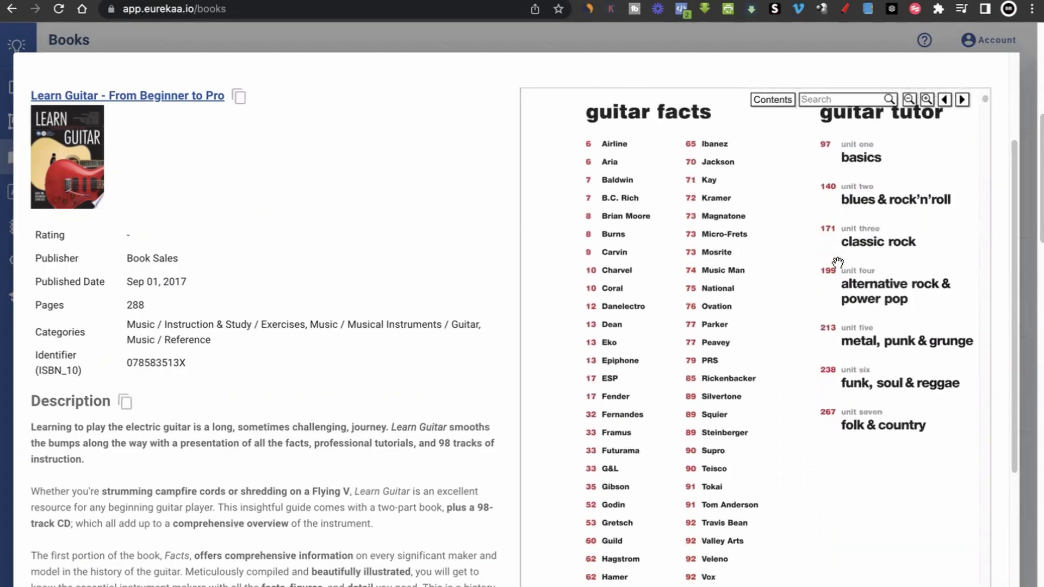
scroll(838, 263, "down", 5)
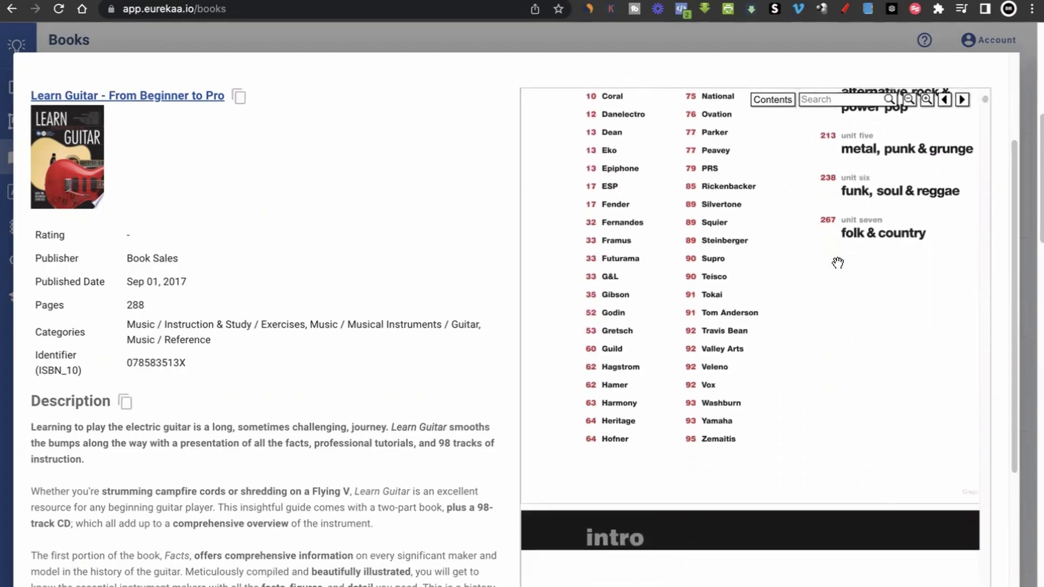
scroll(838, 263, "down", 10)
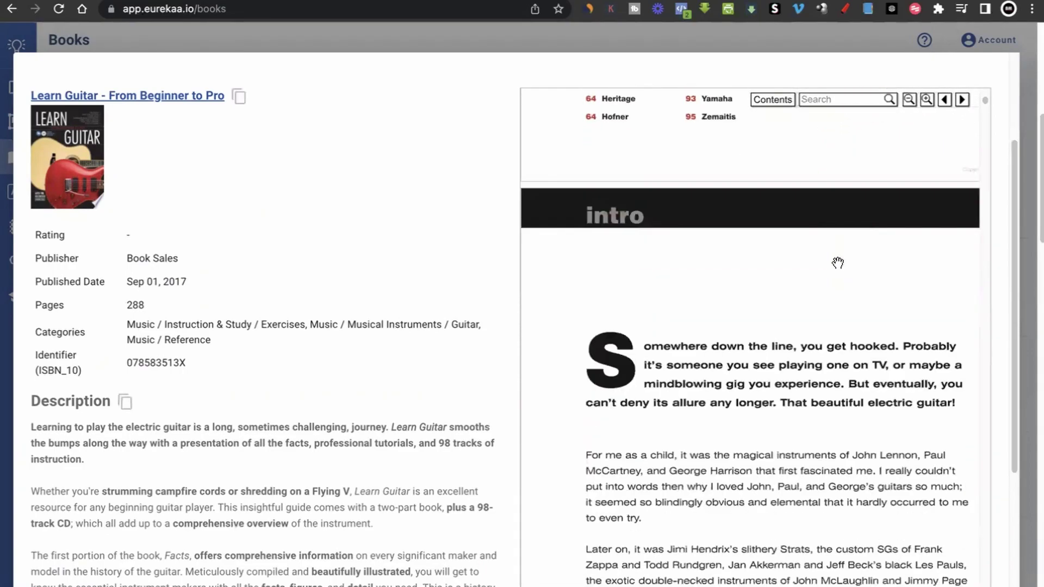
scroll(838, 263, "down", 4)
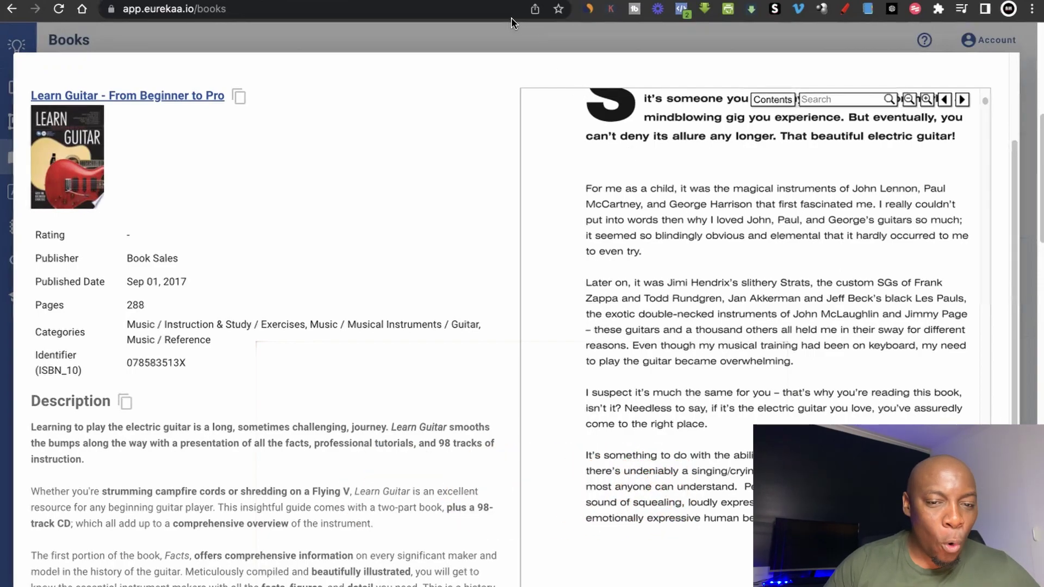
left_click(520, 35)
- Open Lesson Architect and set up the topic "learn guitar in 30 days" as a course at beginner level
mouse_move(68, 210)
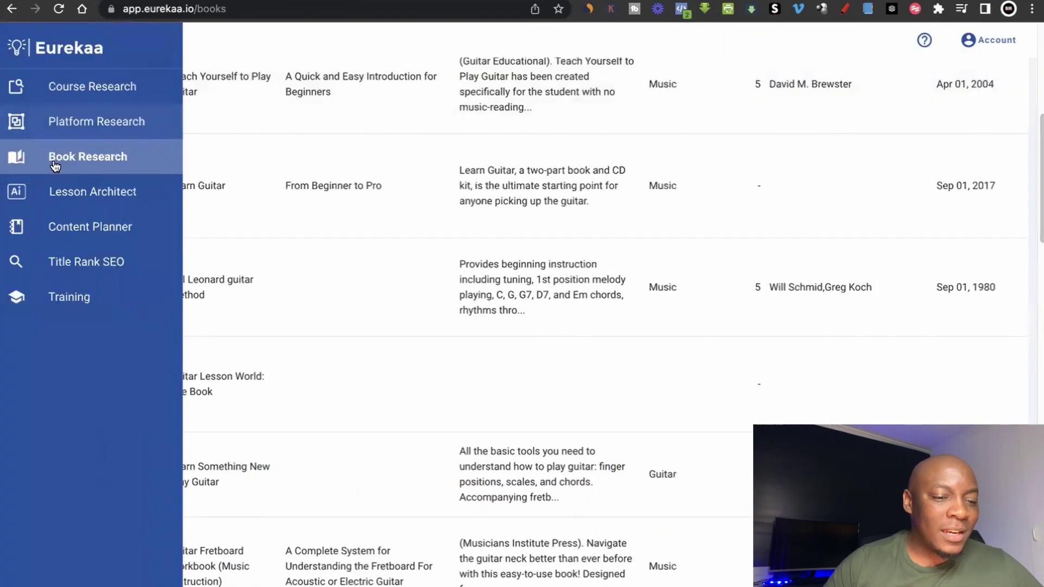
left_click(72, 201)
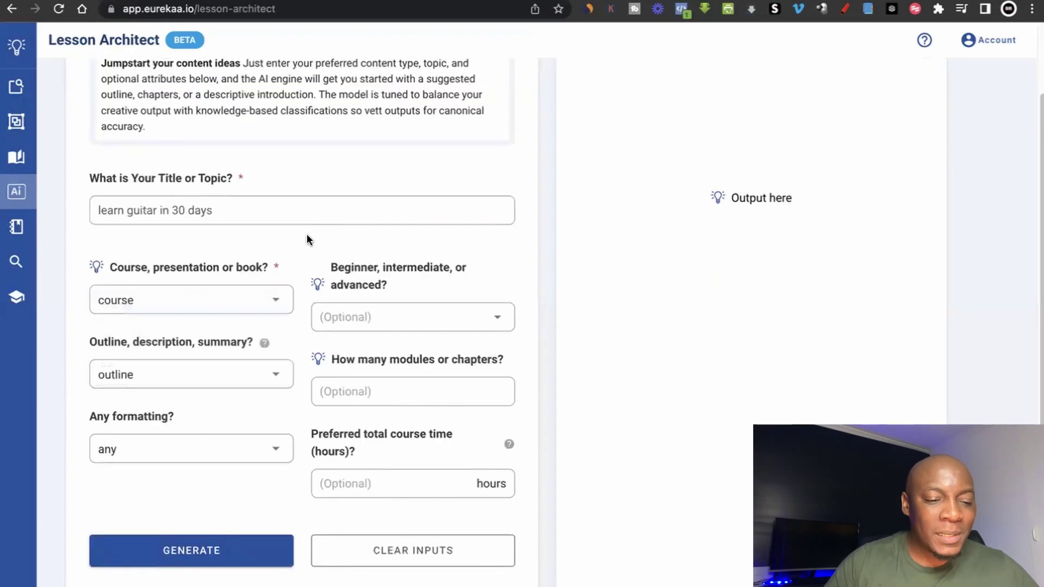
left_click(276, 303)
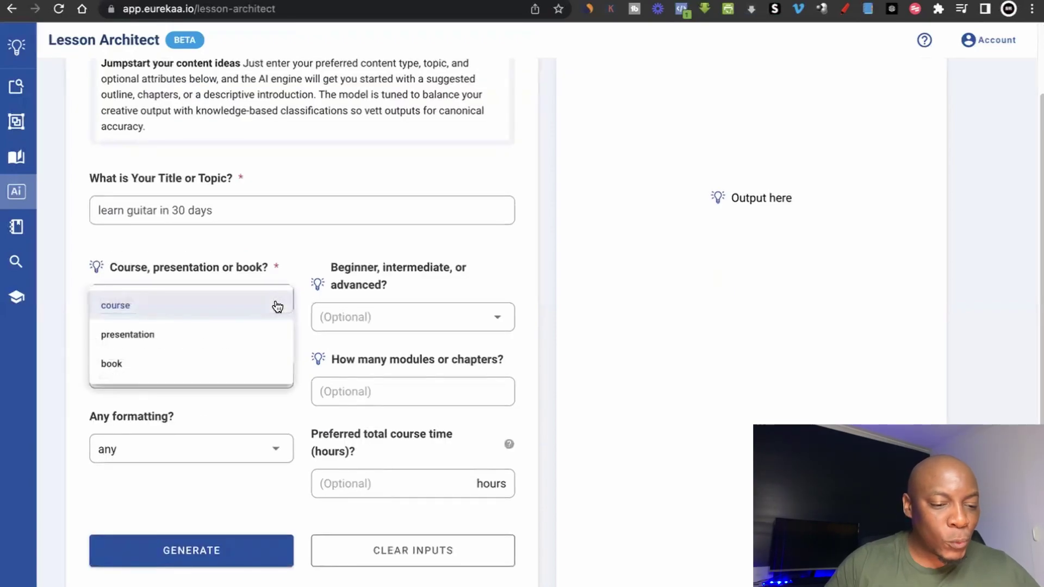
left_click(245, 304)
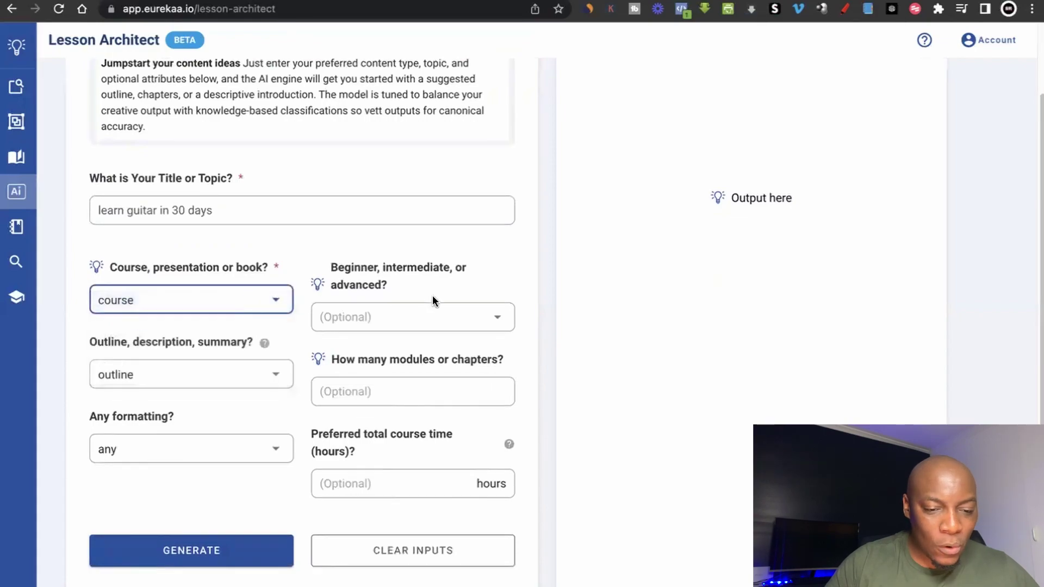
left_click(495, 322)
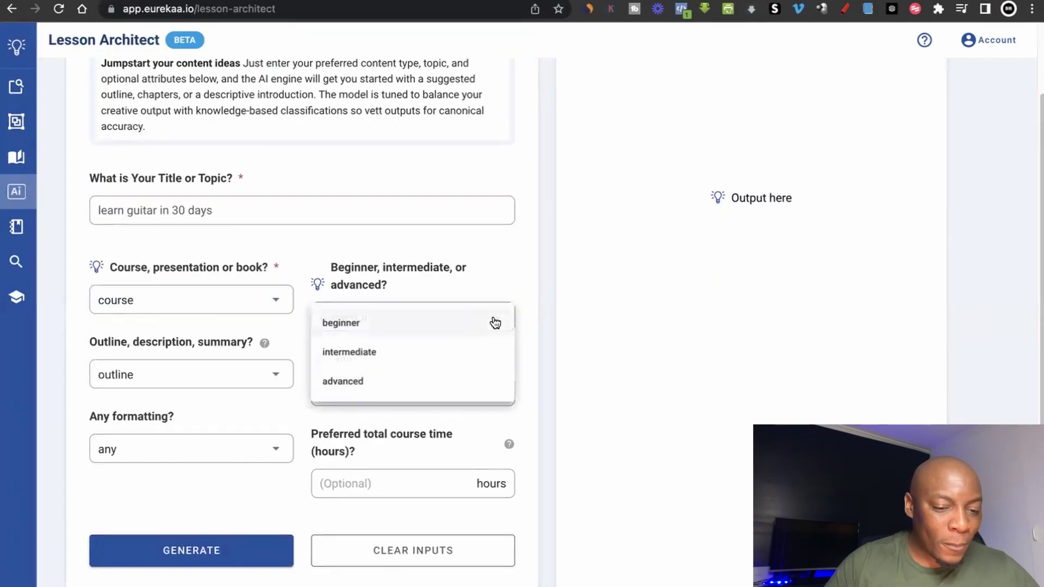
left_click(354, 321)
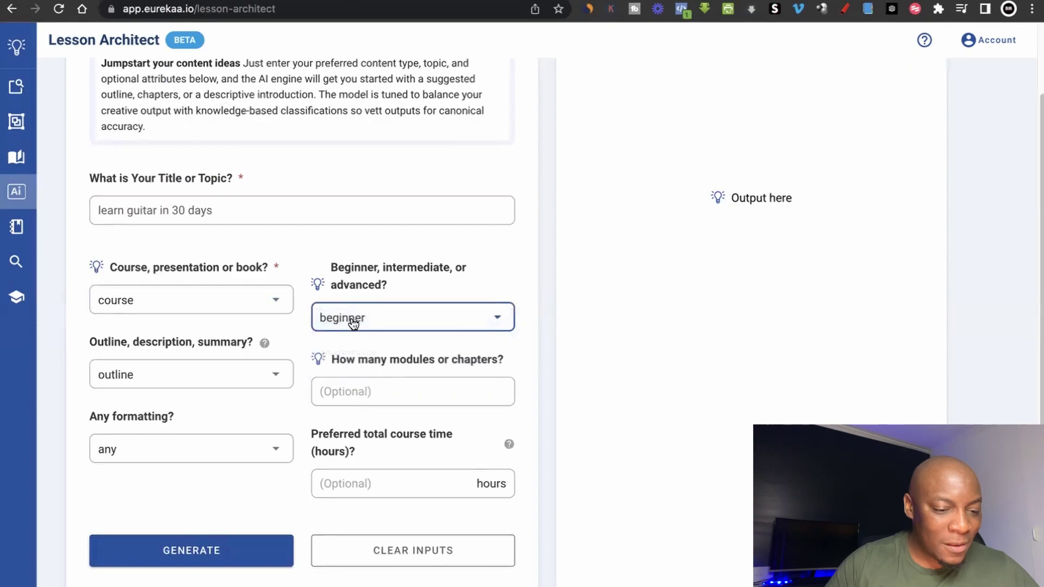
- Choose outline as the output with document formatting, generate the course outline and read through its sections
left_click(283, 375)
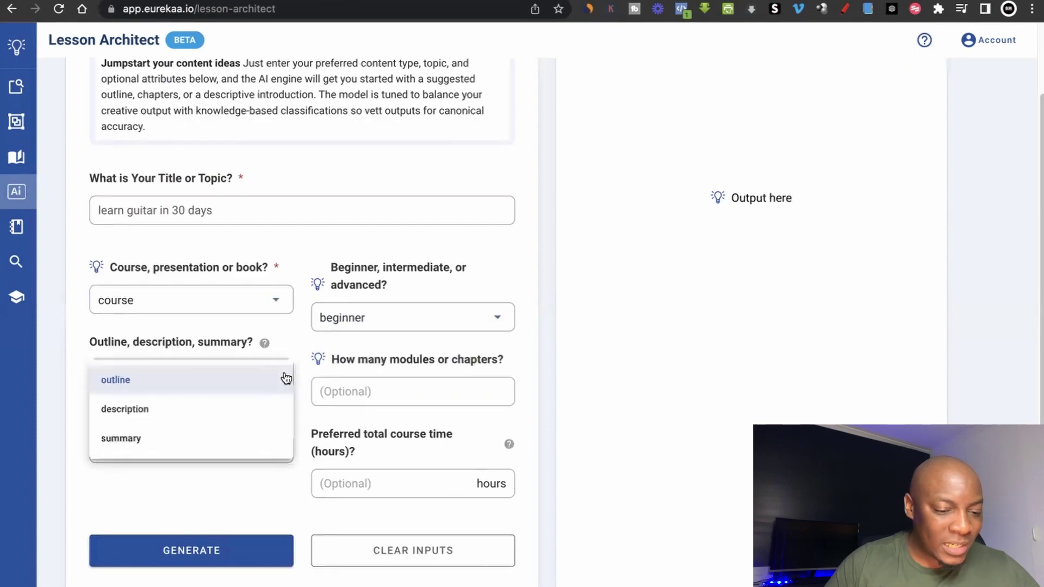
left_click(143, 384)
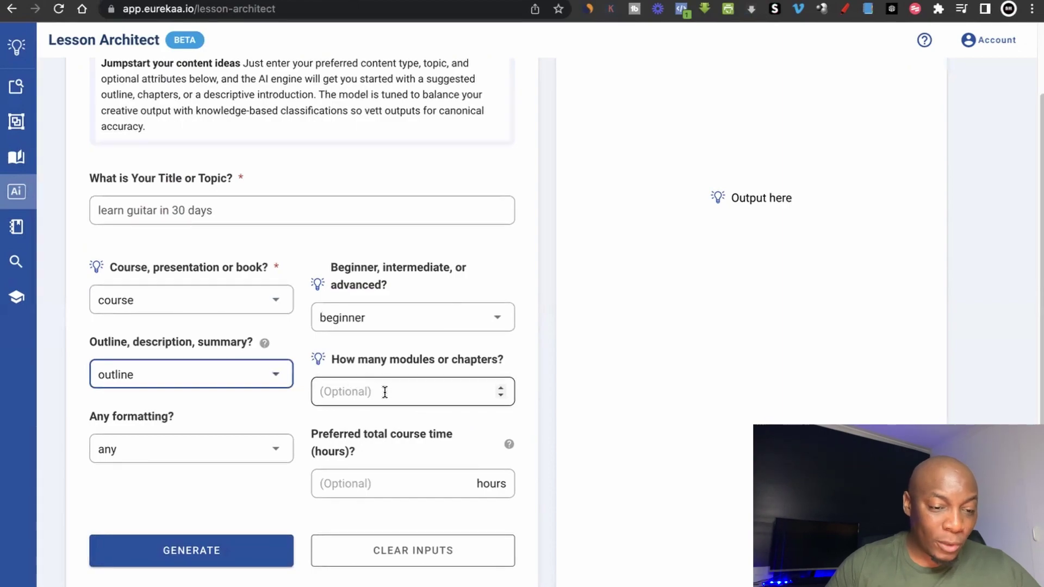
left_click(275, 450)
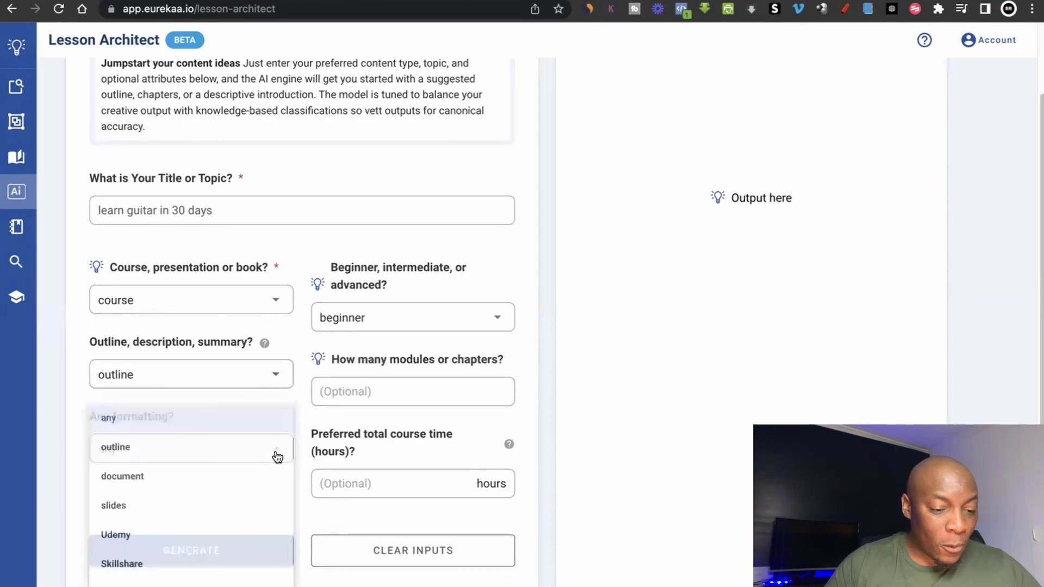
left_click(208, 471)
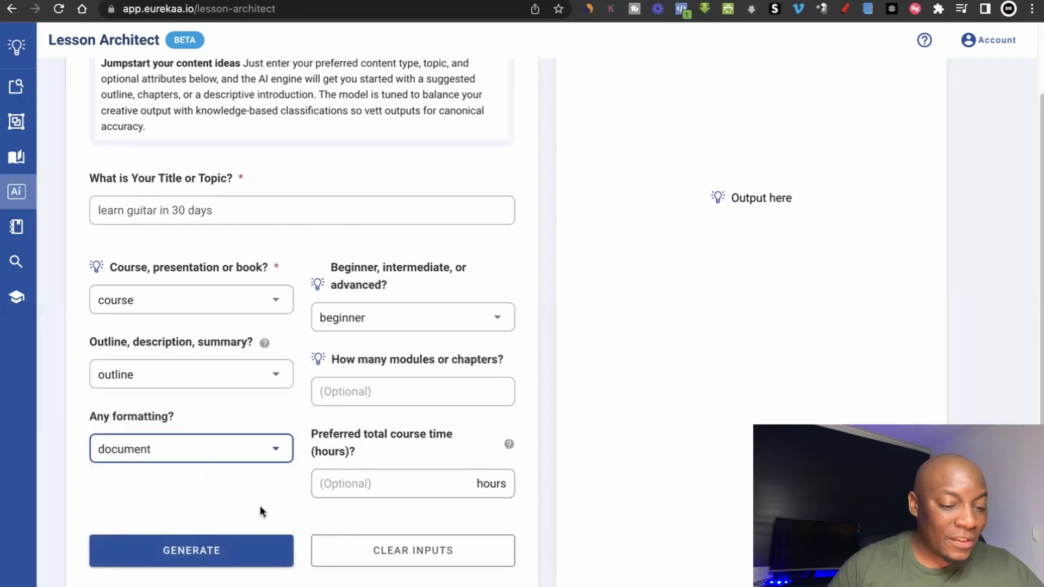
left_click(168, 552)
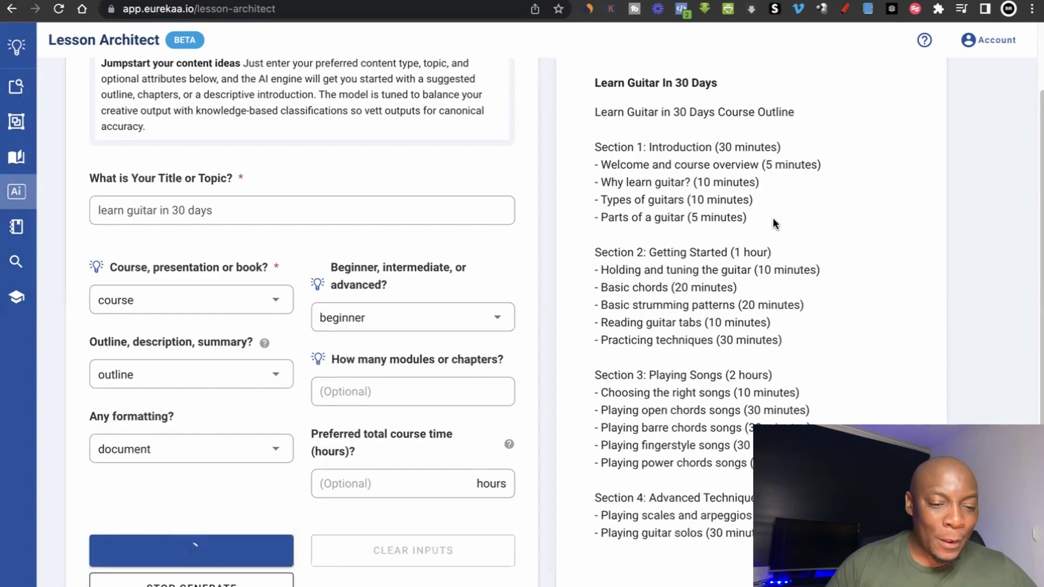
scroll(807, 337, "down", 3)
scroll(808, 338, "down", 1)
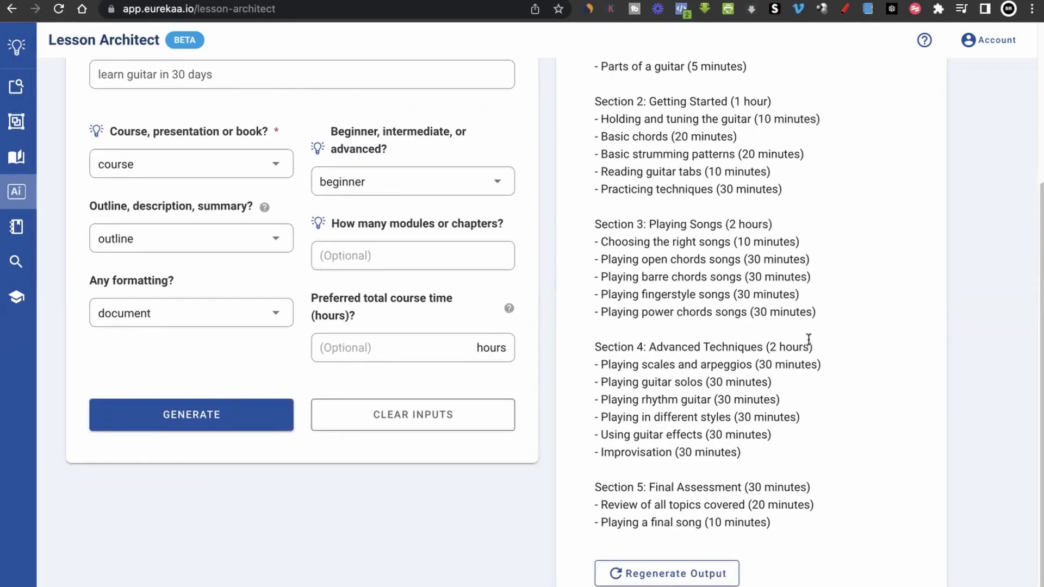
- Set the number of modules to 30 and generate the course outline again
key("Tab")
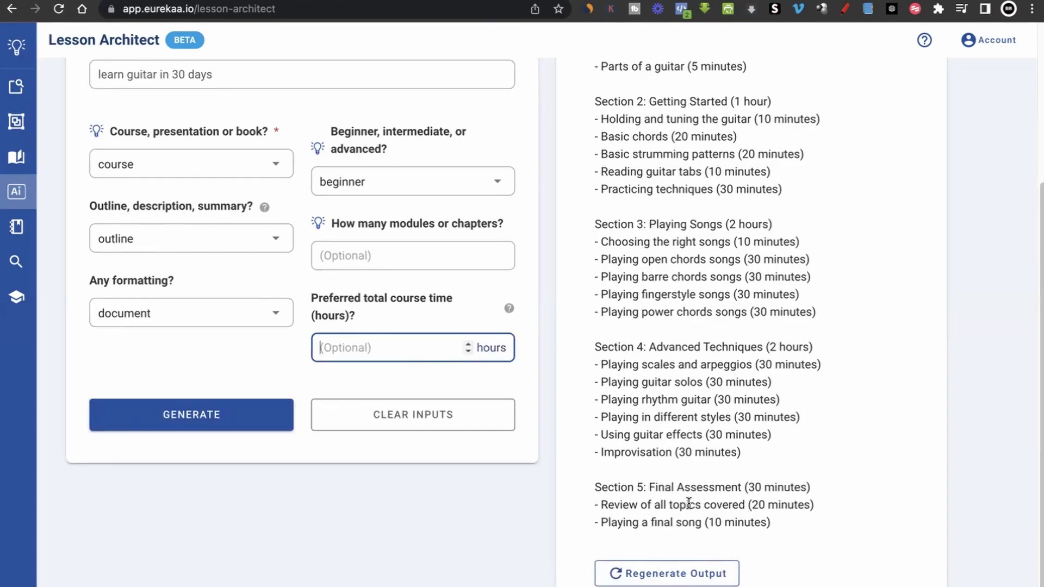
left_click(420, 254)
type("30")
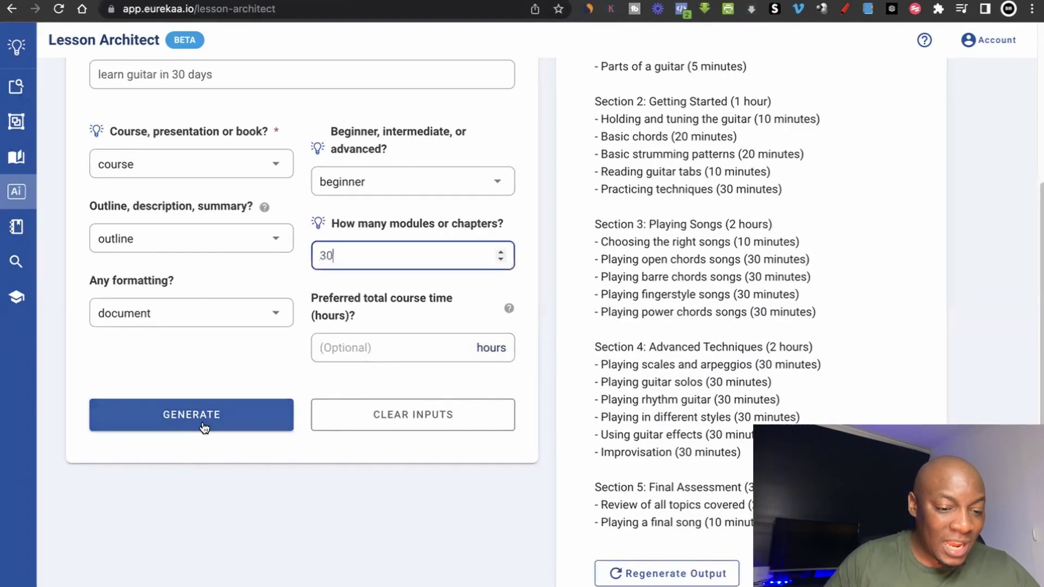
left_click(205, 425)
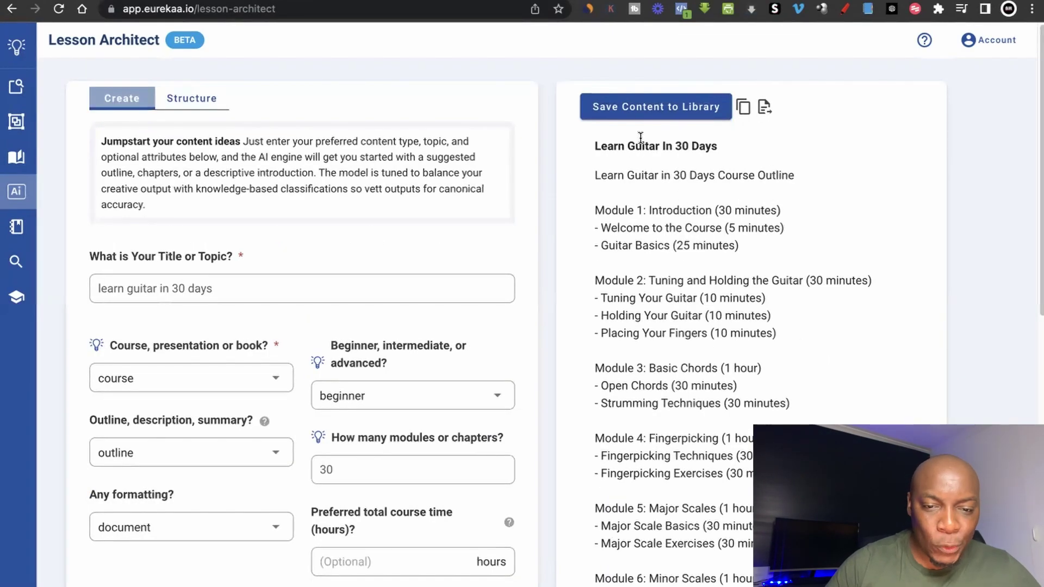
- Save the generated outline to the library and open the "learn guitar in 30 days" idea from the Content Planner
left_click(672, 117)
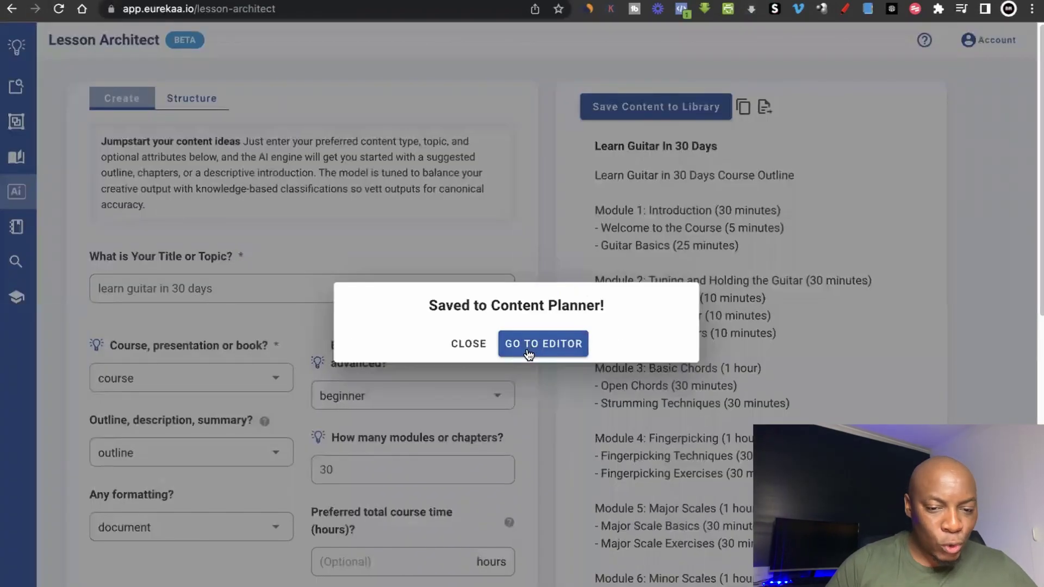
left_click(468, 346)
mouse_move(26, 235)
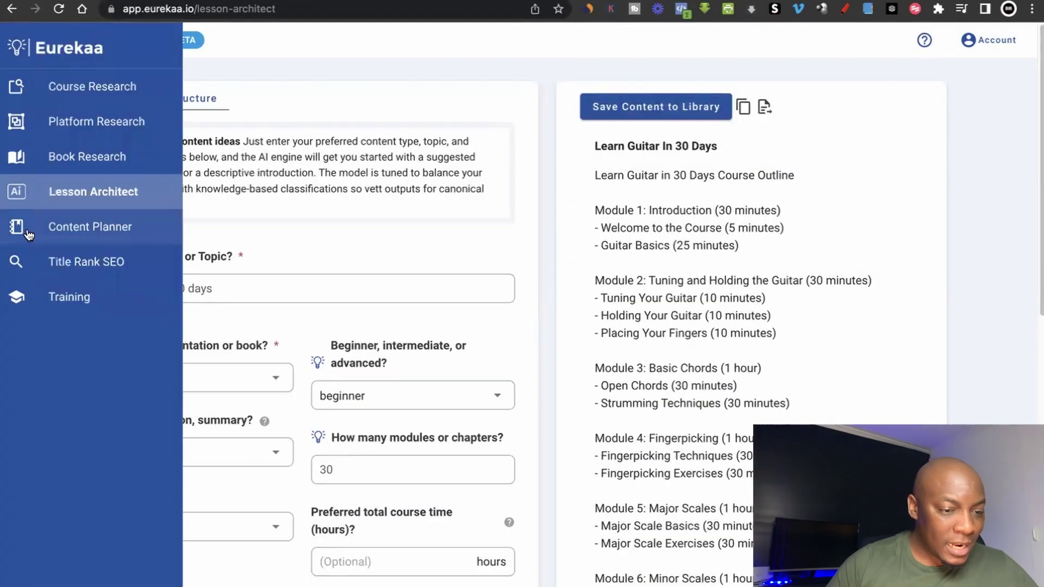
left_click(64, 234)
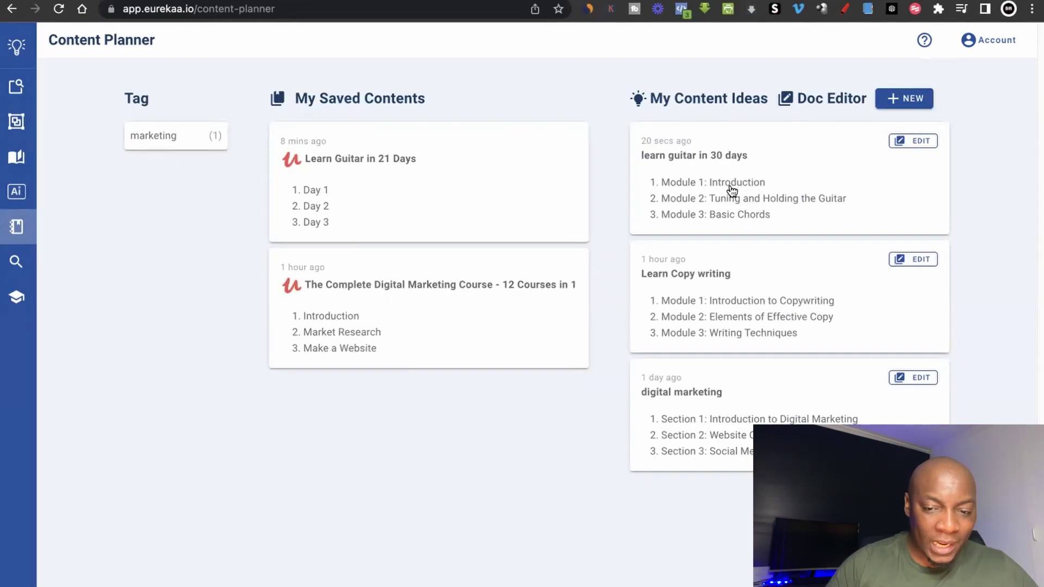
left_click(732, 190)
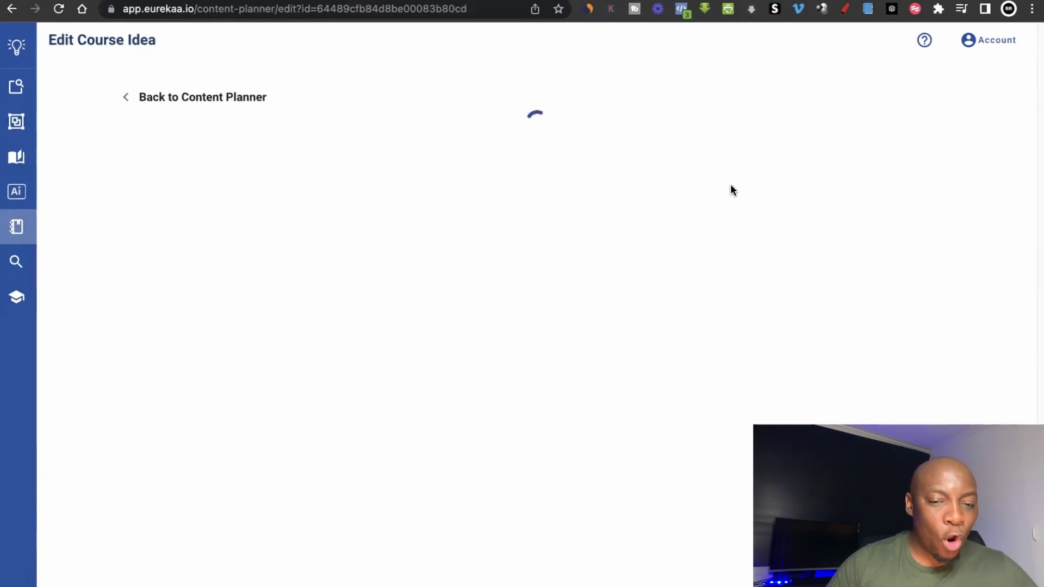
scroll(459, 259, "down", 2)
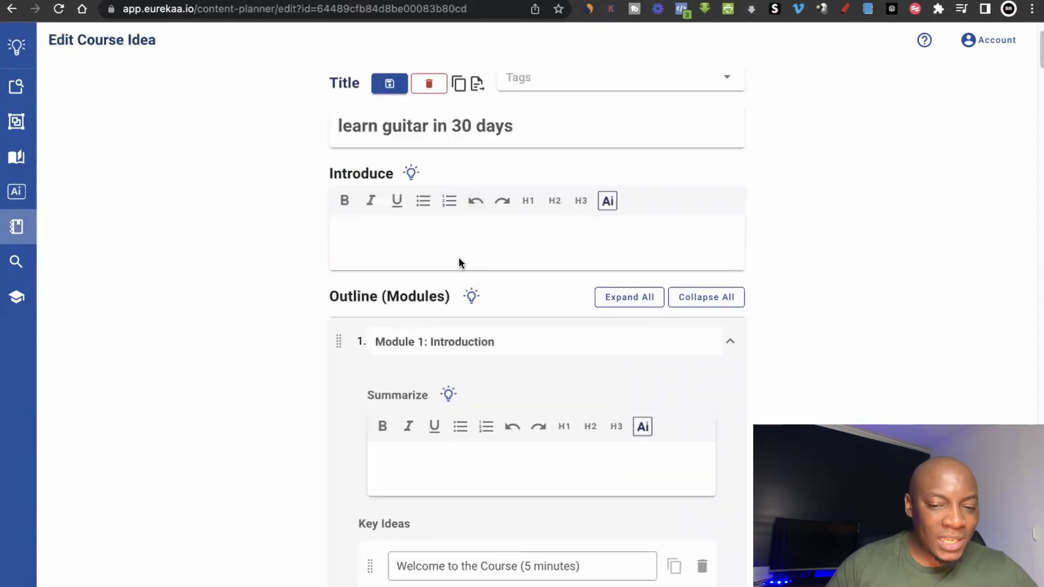
- Have the AI write the course's introduction with the Introduce option, and look further through the course editor
left_click(425, 234)
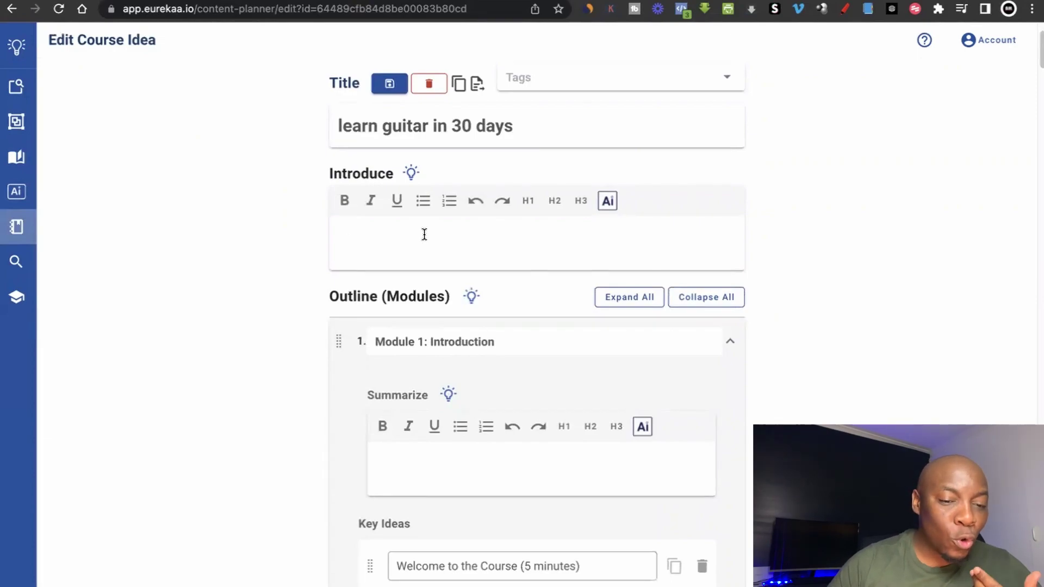
left_click(609, 203)
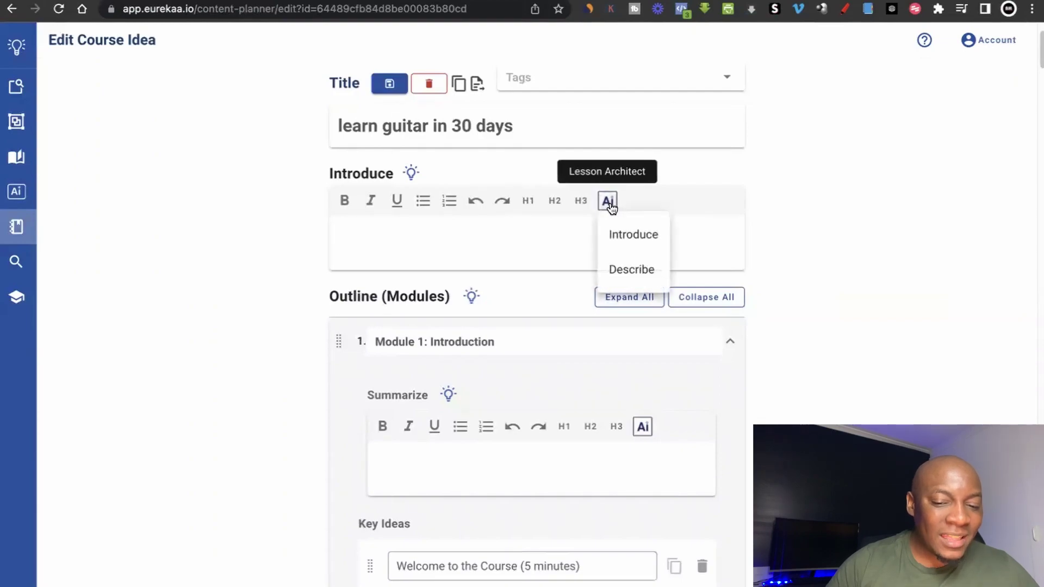
left_click(636, 242)
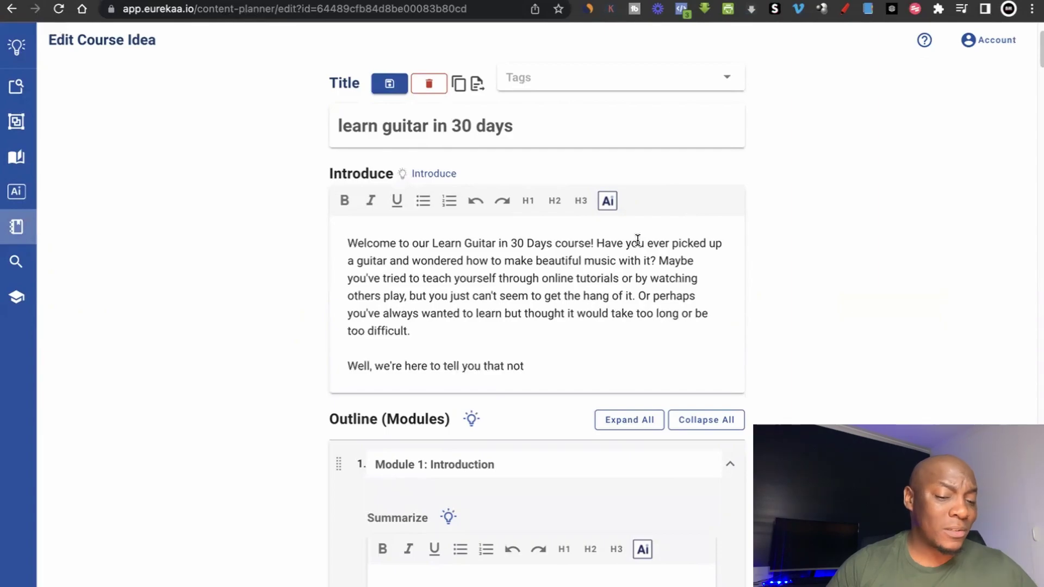
scroll(675, 338, "down", 2)
scroll(675, 339, "down", 5)
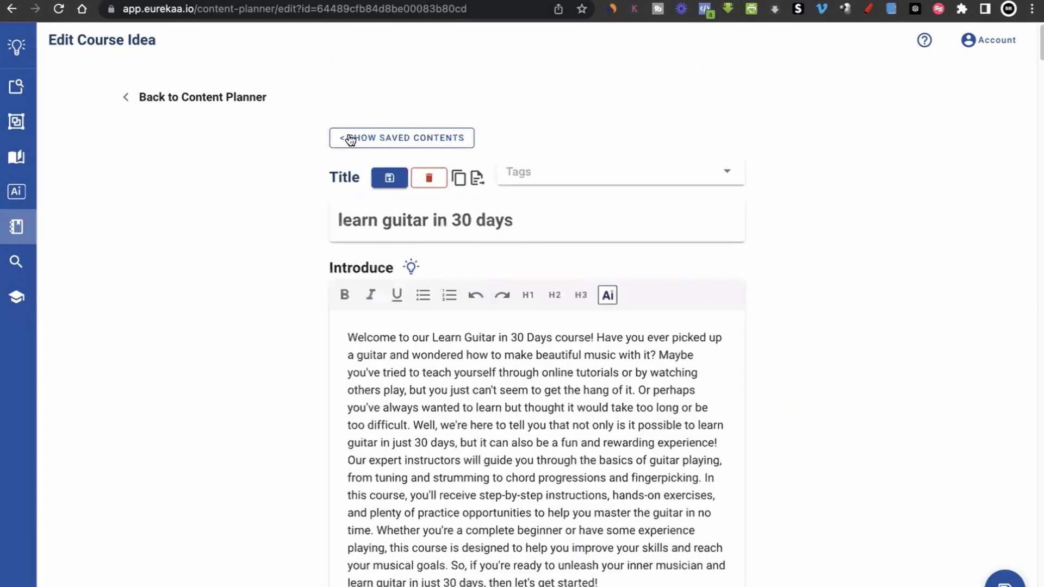
- Show the saved contents beside the editor, open Learn Guitar in 21 Days and compare its outline with the course modules
left_click(361, 140)
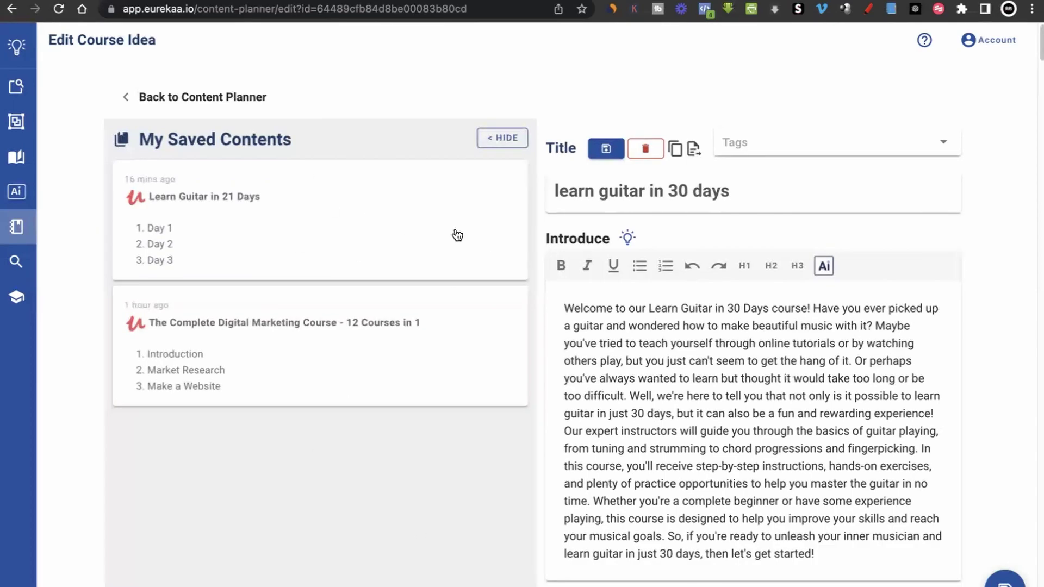
left_click(292, 226)
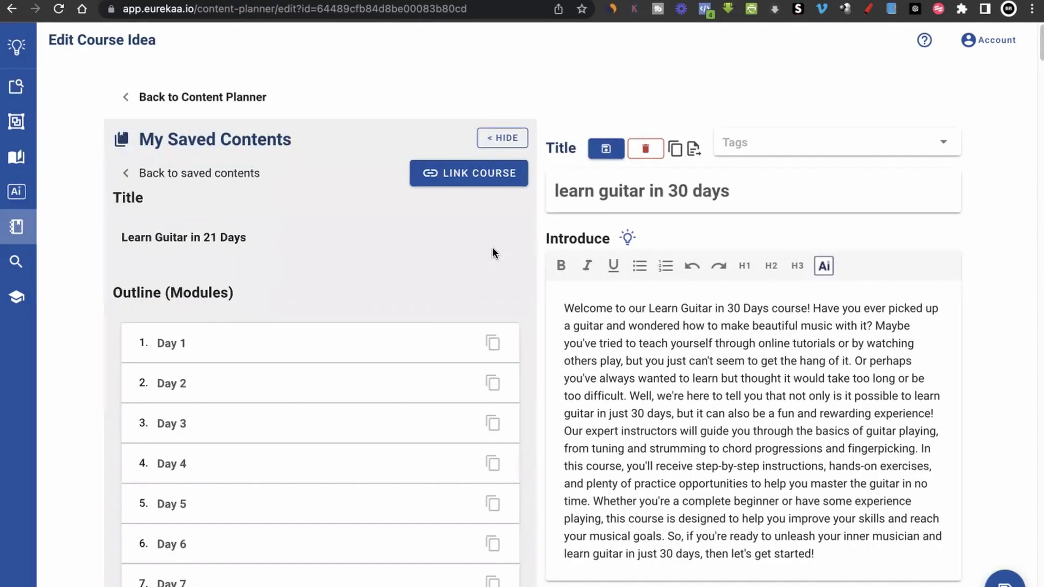
scroll(774, 334, "down", 4)
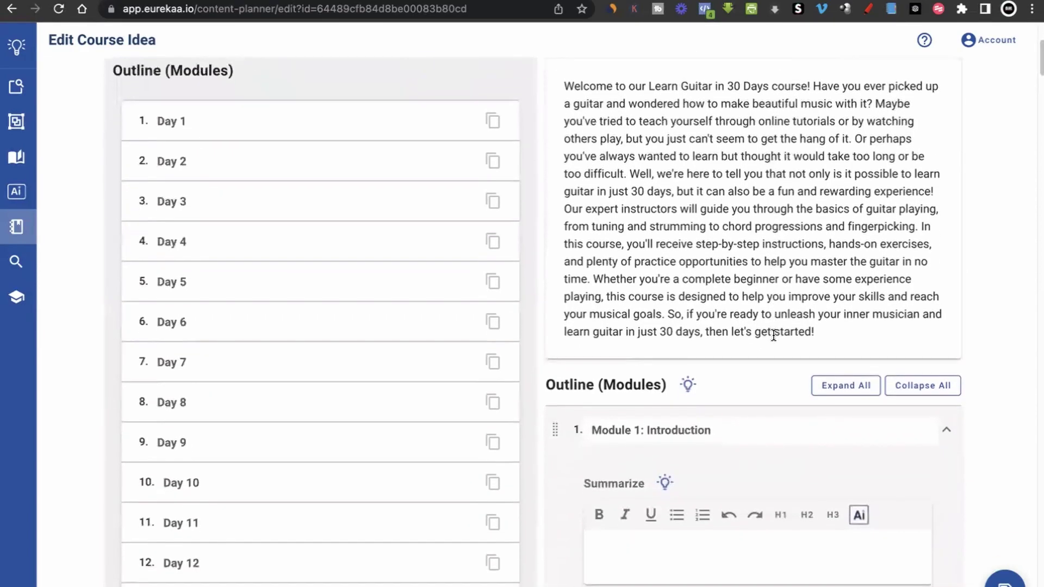
scroll(774, 334, "up", 4)
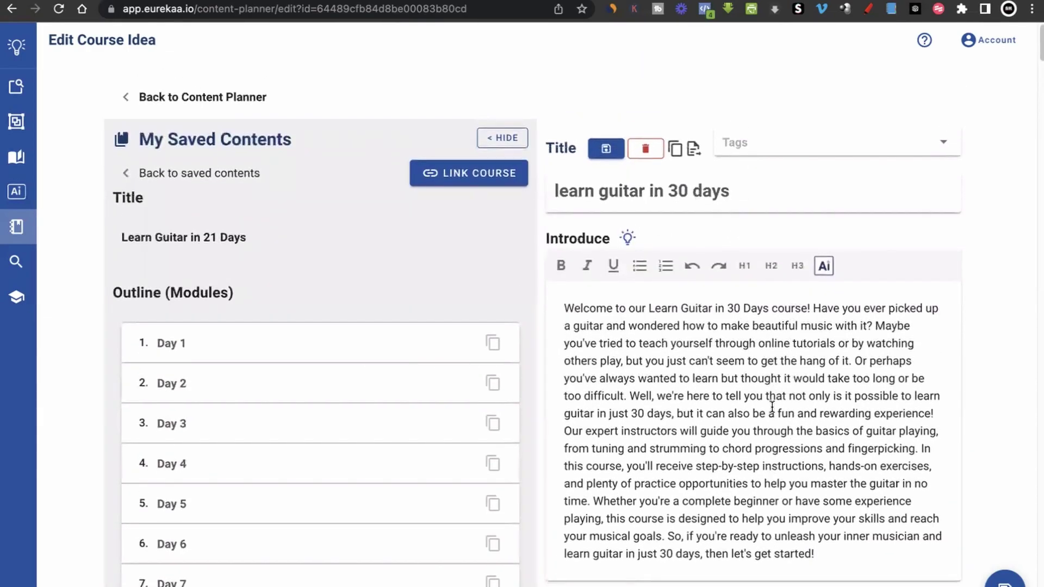
scroll(772, 407, "down", 5)
scroll(772, 407, "down", 2)
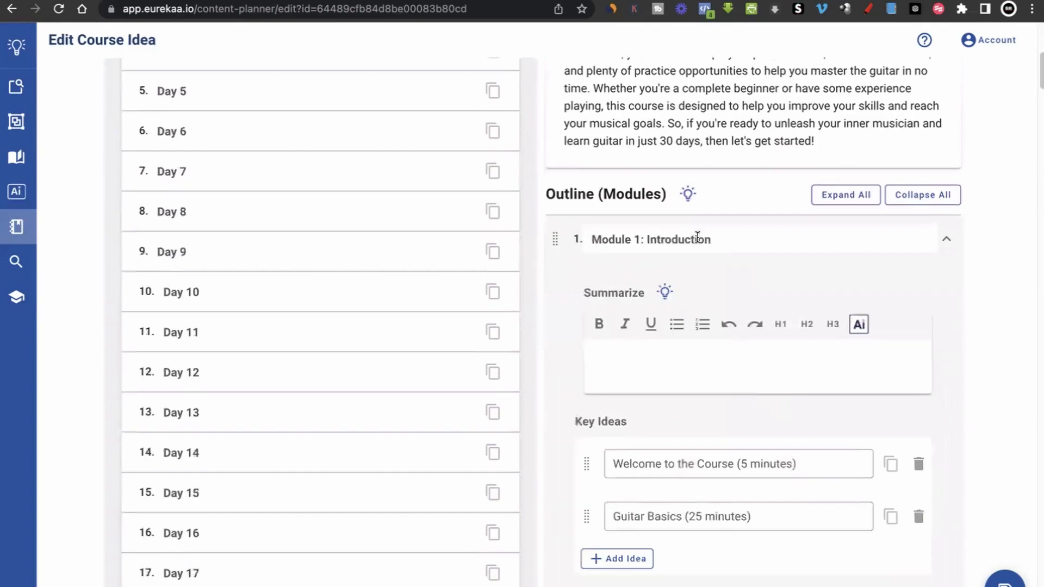
- Copy the "Day 1" title from the saved course's outline and replace the first module's title with it
scroll(735, 249, "up", 3)
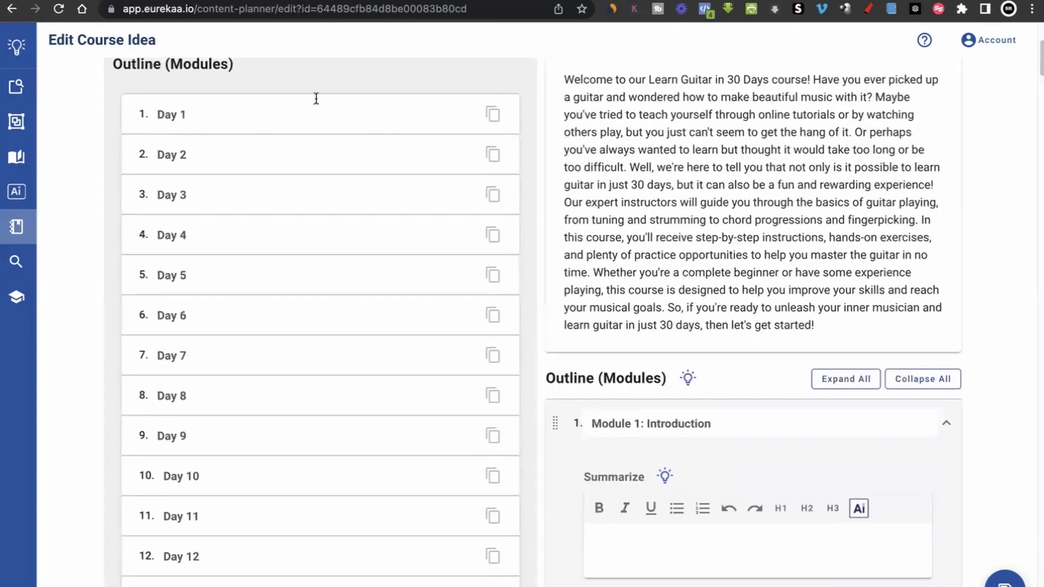
left_click(490, 114)
key("super+a")
key("super+v")
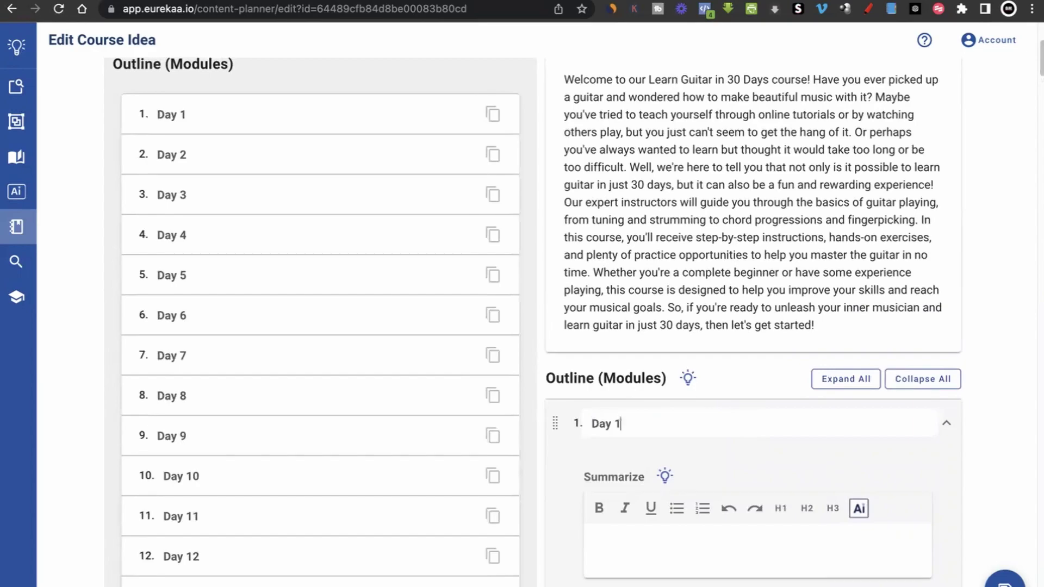
- Look through the first modules of the course alongside the saved course's outline and description
scroll(686, 276, "down", 1)
scroll(686, 276, "up", 2)
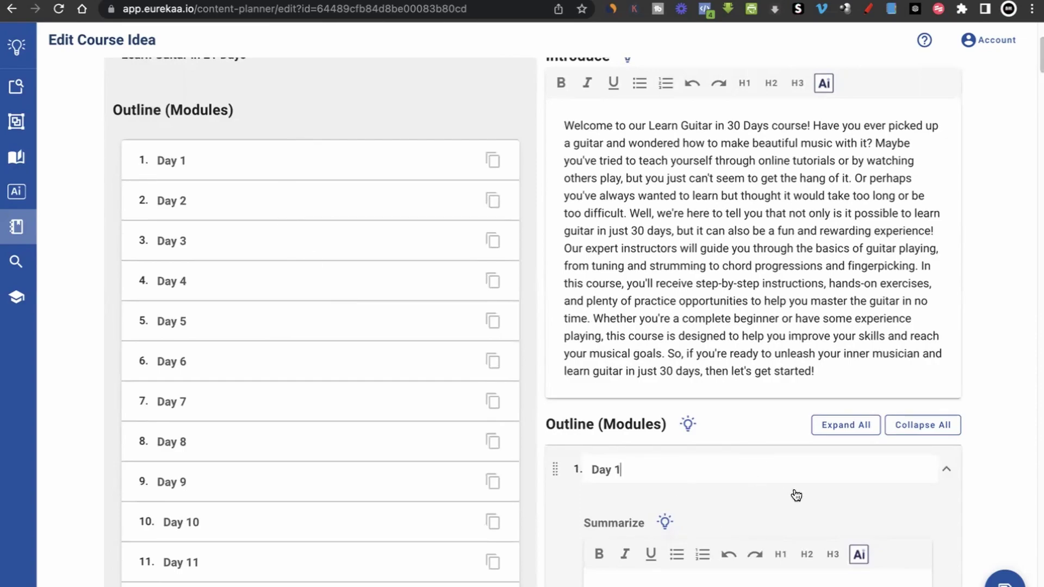
scroll(797, 496, "down", 5)
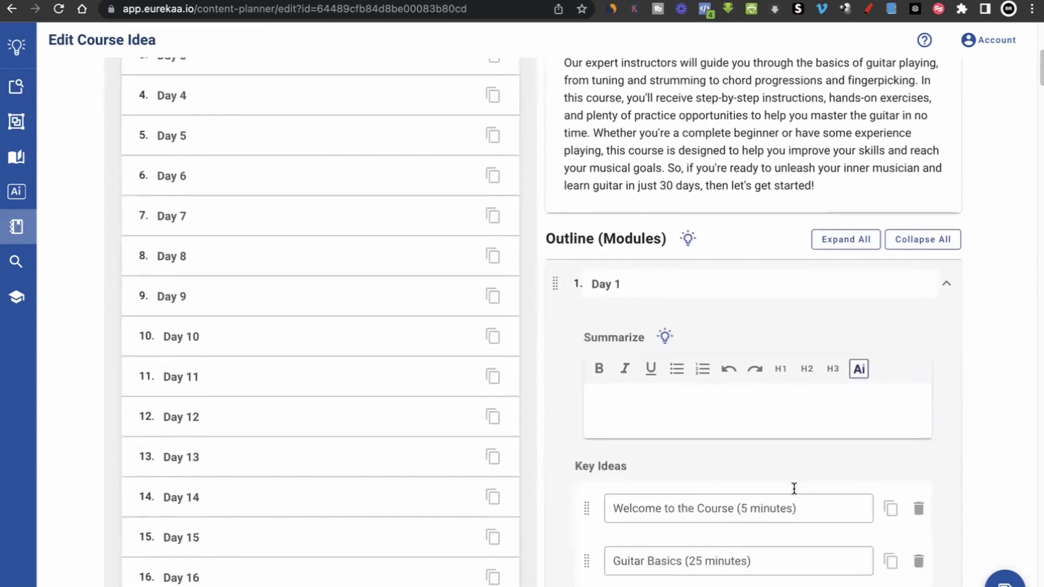
scroll(795, 488, "down", 7)
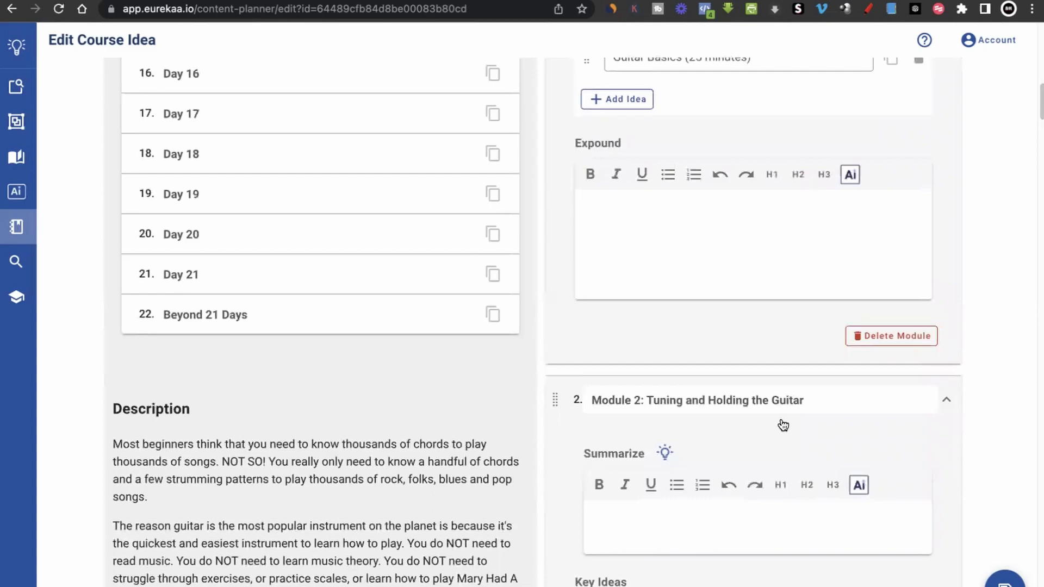
scroll(783, 425, "up", 15)
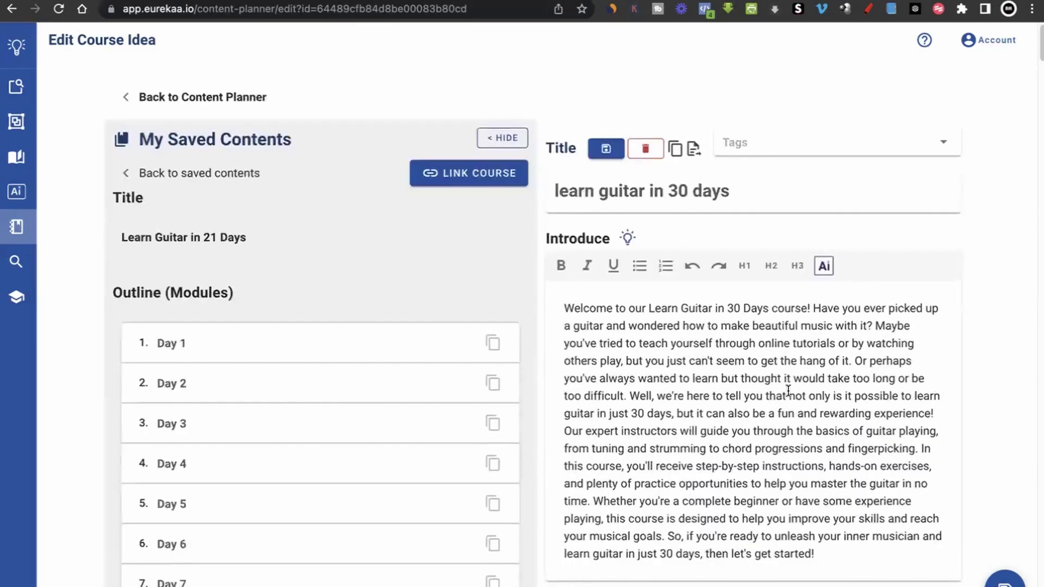
- Link the saved course Learn Guitar in 21 Days to the course idea and save the idea with the tag Guitar
left_click(457, 178)
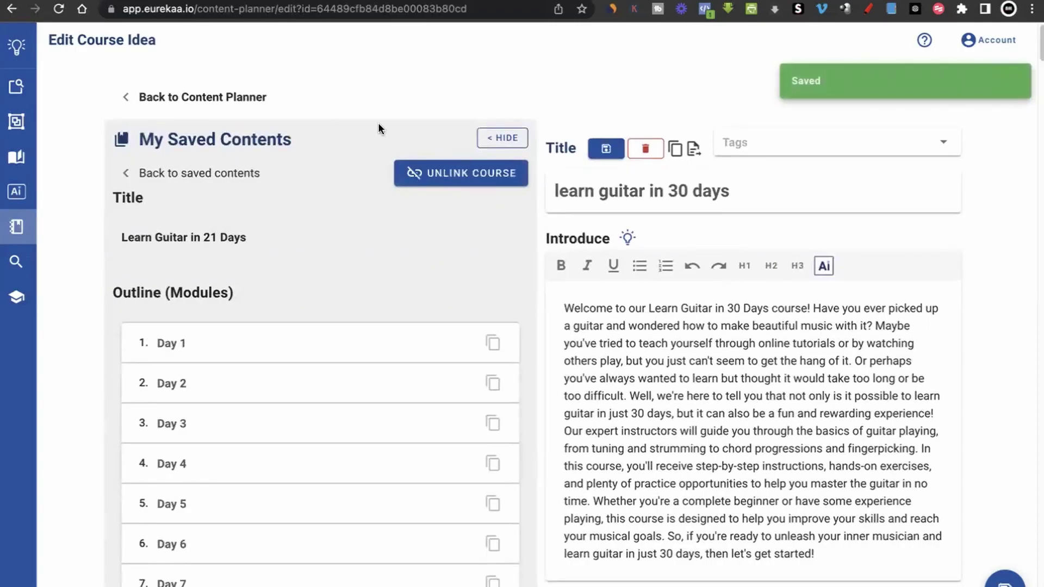
left_click(921, 145)
type("Guitar")
key("Return")
left_click(604, 142)
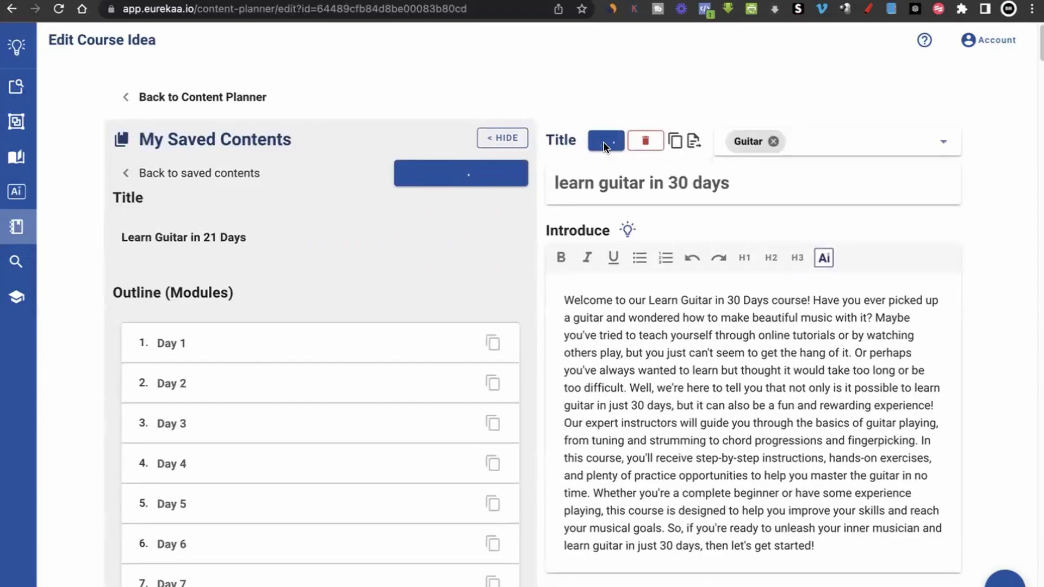
- Return to the Content Planner, filter its contents by the Guitar tag and reopen the learn guitar in 30 days idea
left_click(239, 97)
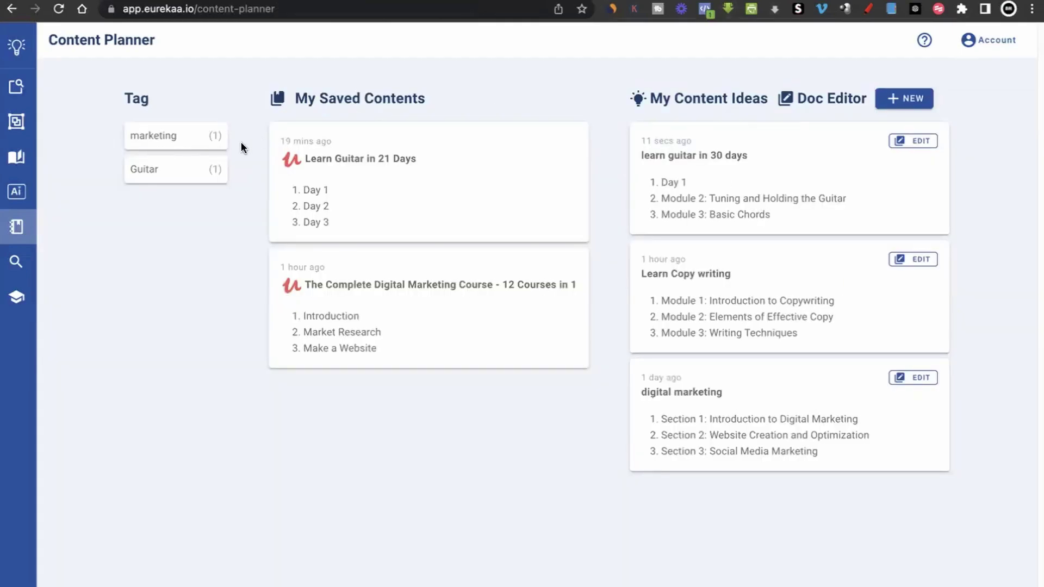
mouse_move(22, 228)
left_click(145, 172)
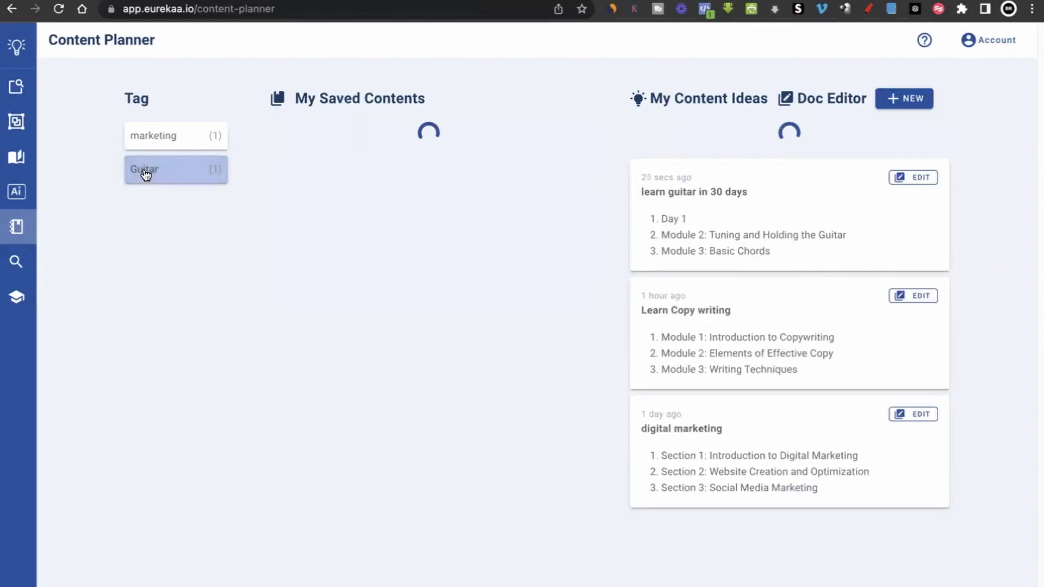
left_click(764, 179)
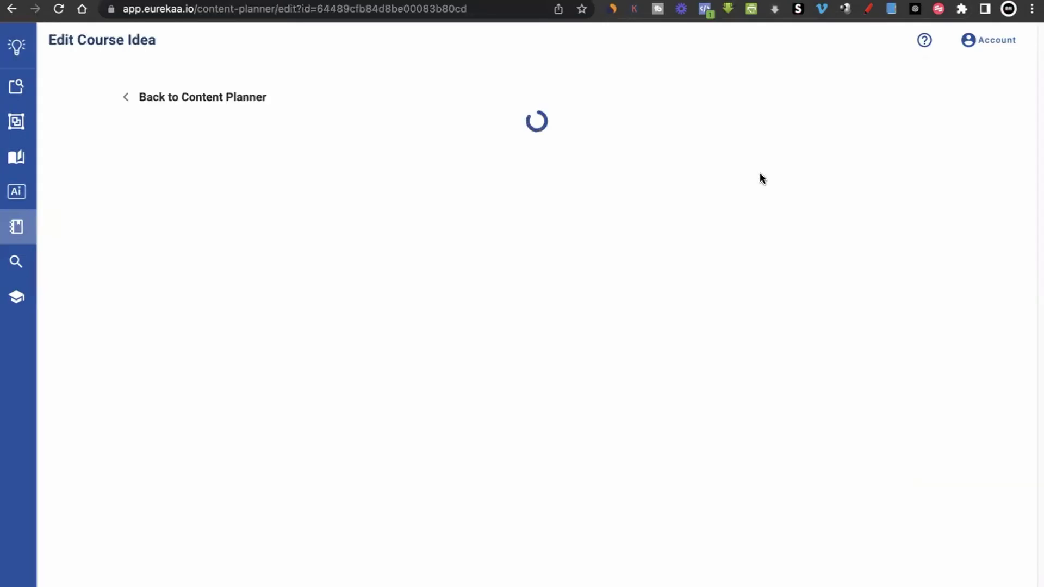
- Search Title Rank SEO for the keyword "learn guitar" and examine its search volume, trend and related titles
mouse_move(20, 273)
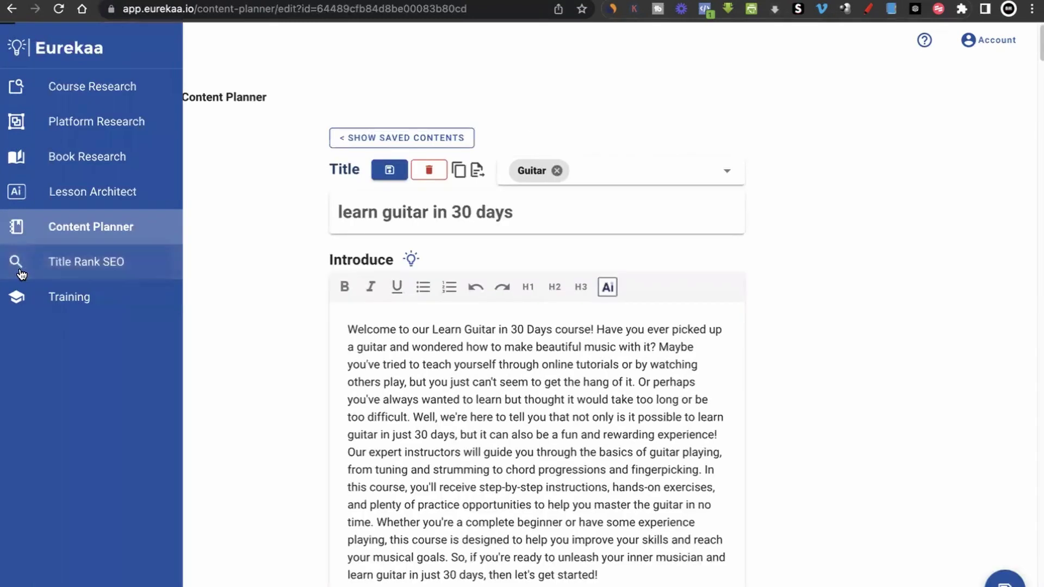
left_click(20, 272)
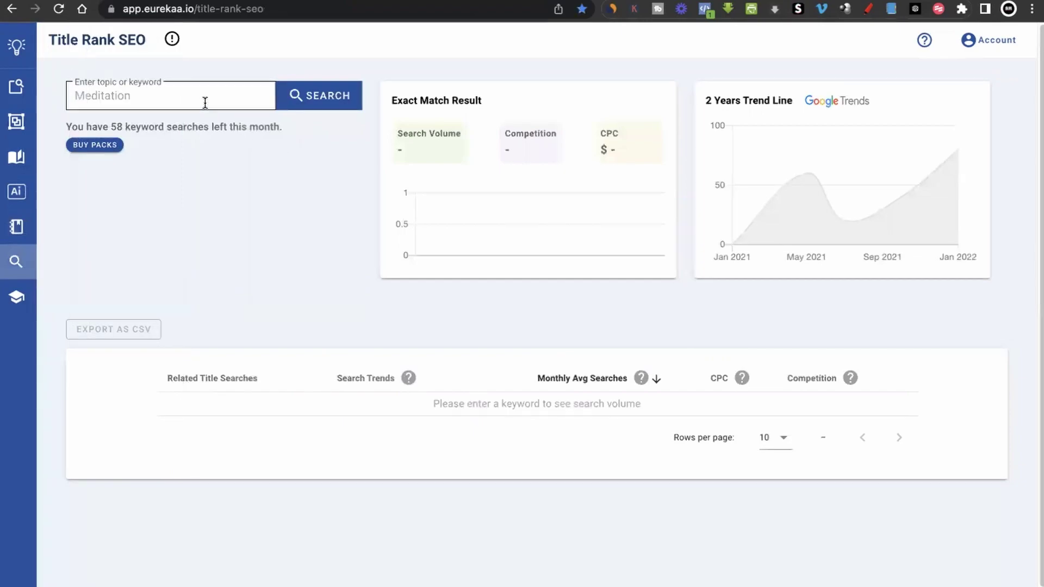
left_click(205, 102)
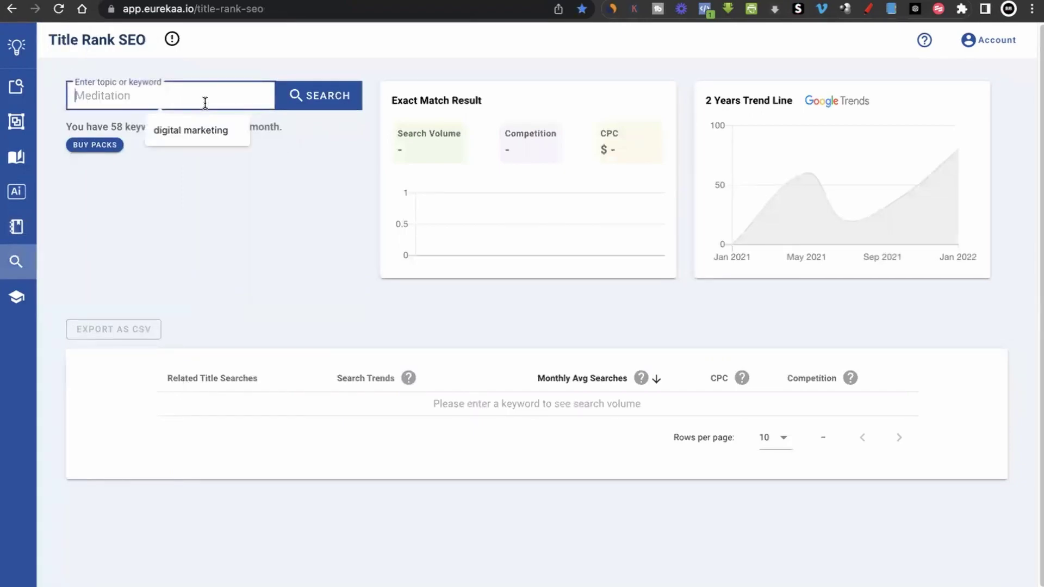
type("learn guitar")
key("Return")
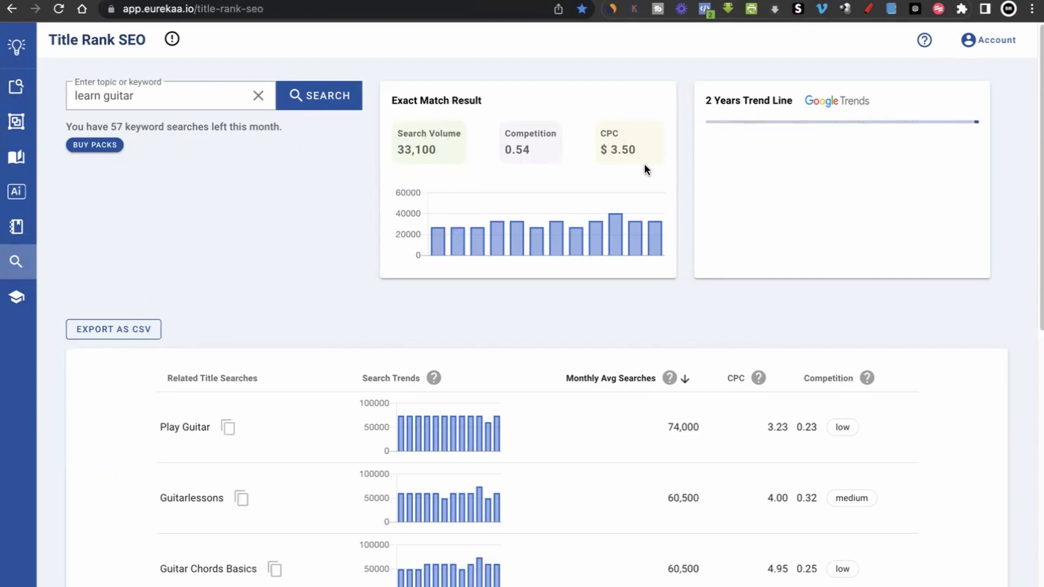
scroll(286, 259, "down", 1)
scroll(287, 259, "down", 3)
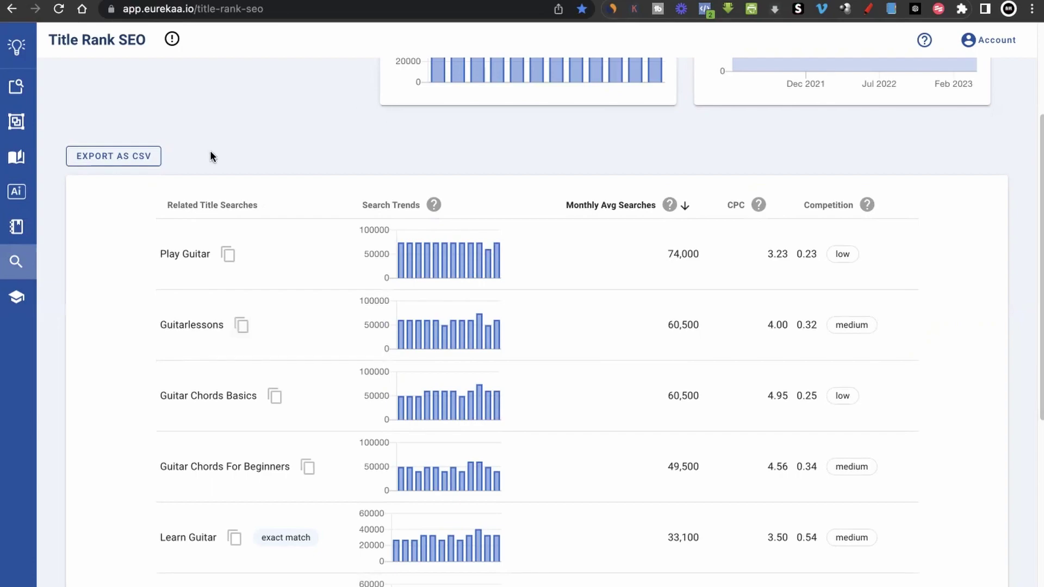
- Open the Training section with the tutorial videos
mouse_move(22, 300)
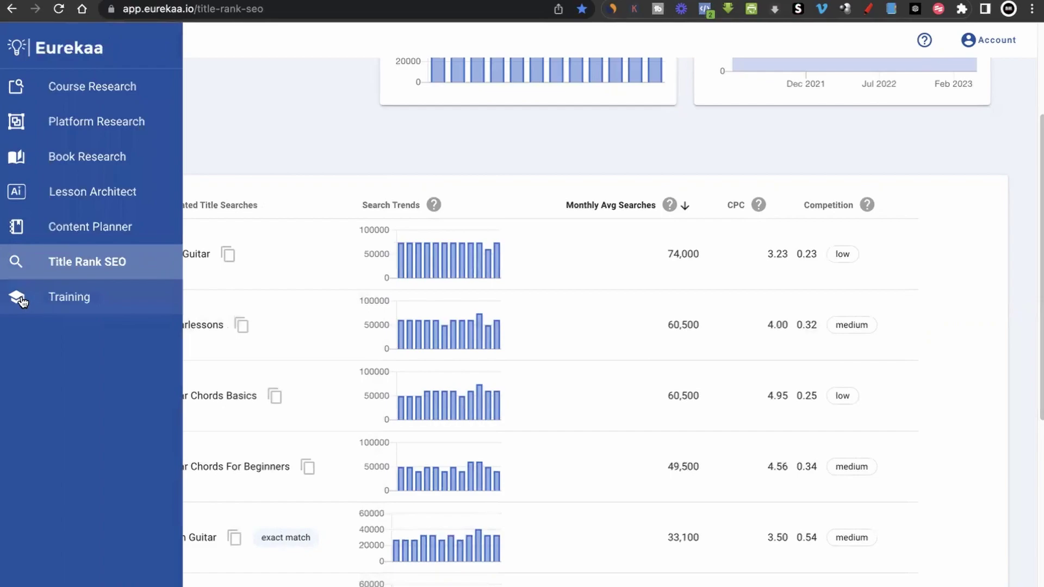
left_click(64, 300)
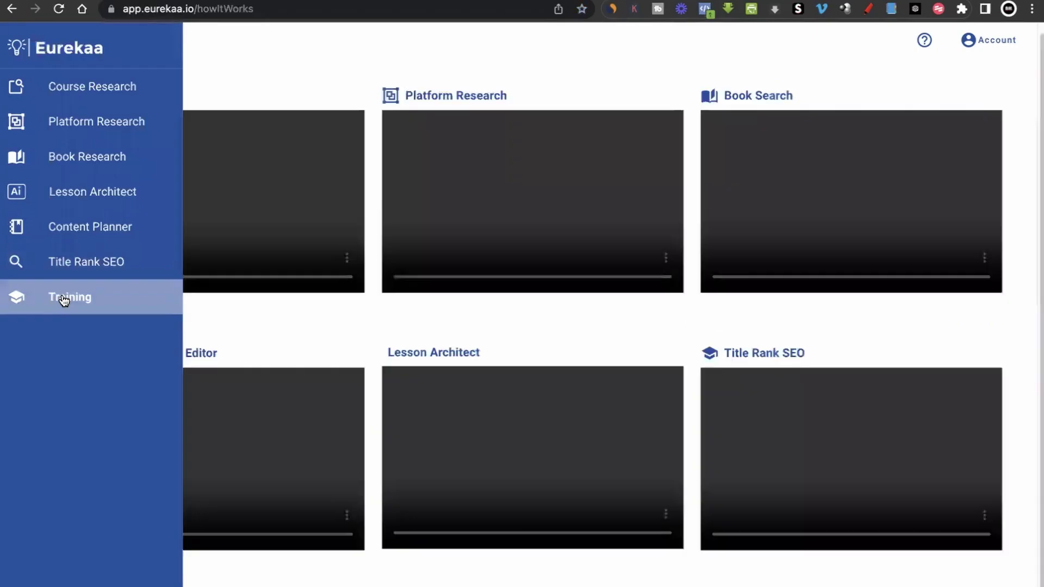